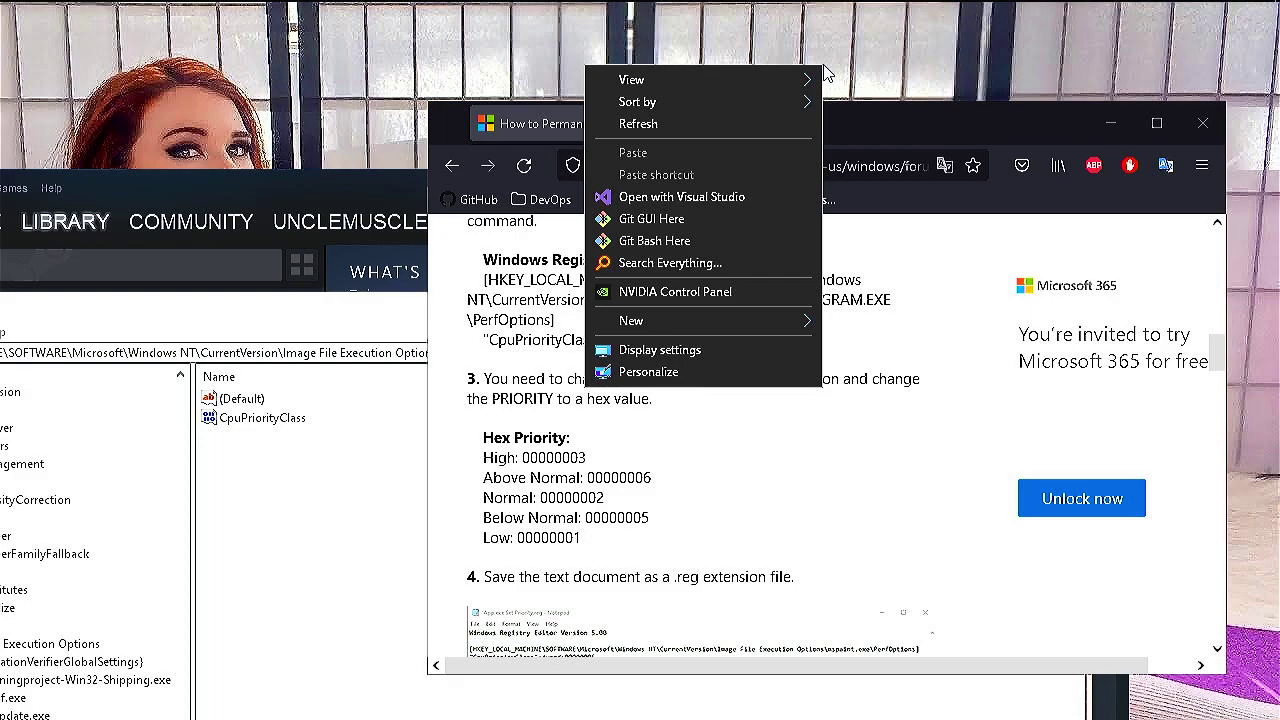
Open NVIDIA Control Panel from the desktop
click(490, 62)
right_click(490, 62)
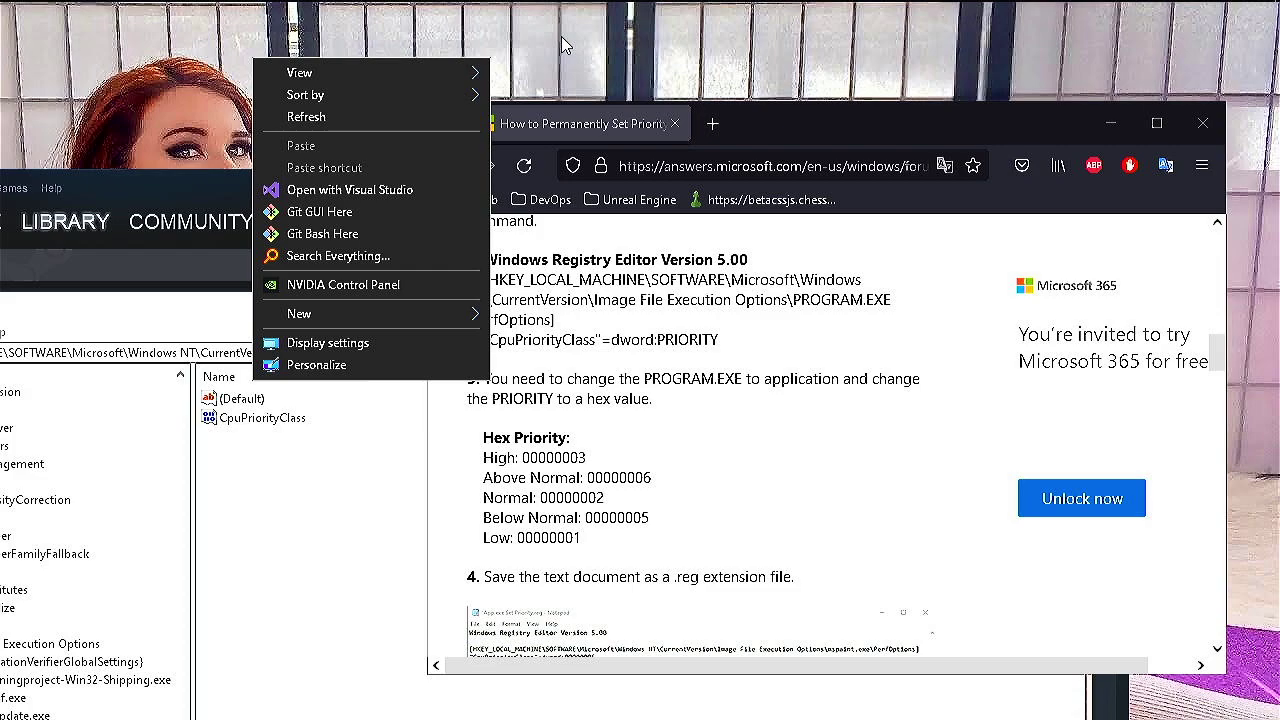
click(476, 287)
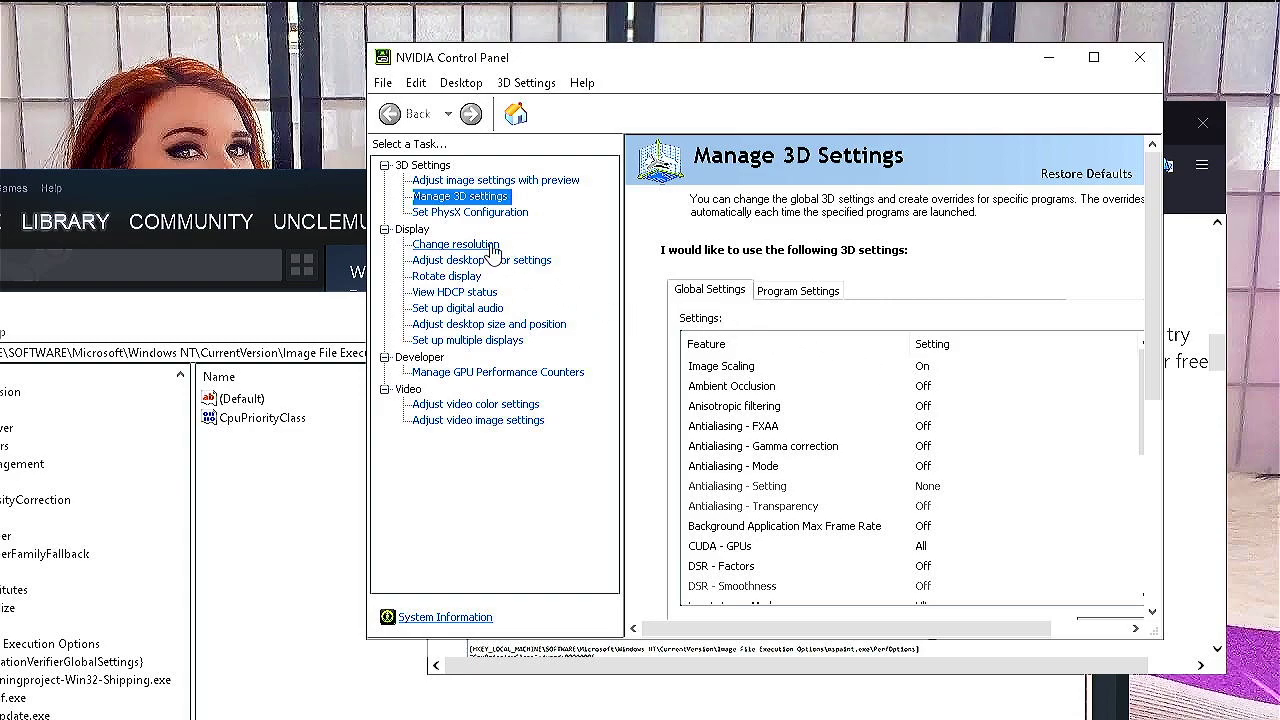
Examine the resolutions available for the AOC display in the Change resolution settings
click(452, 245)
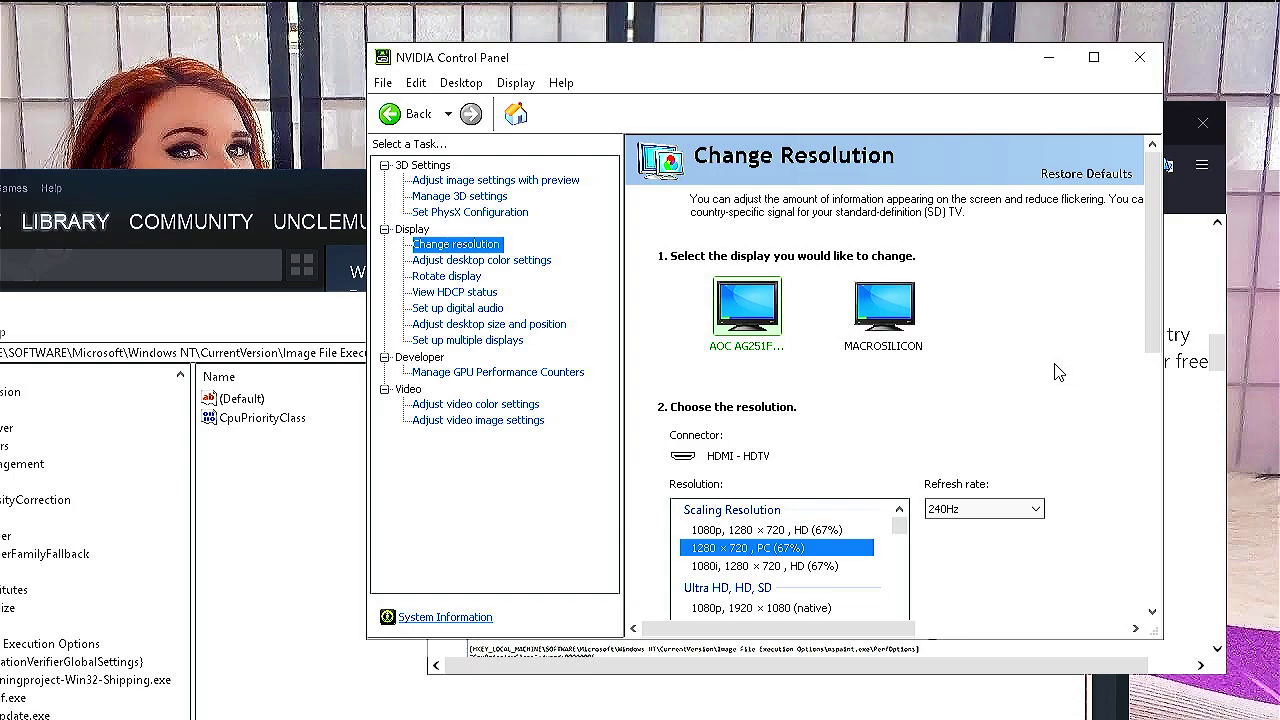
drag(1157, 346, 1160, 413)
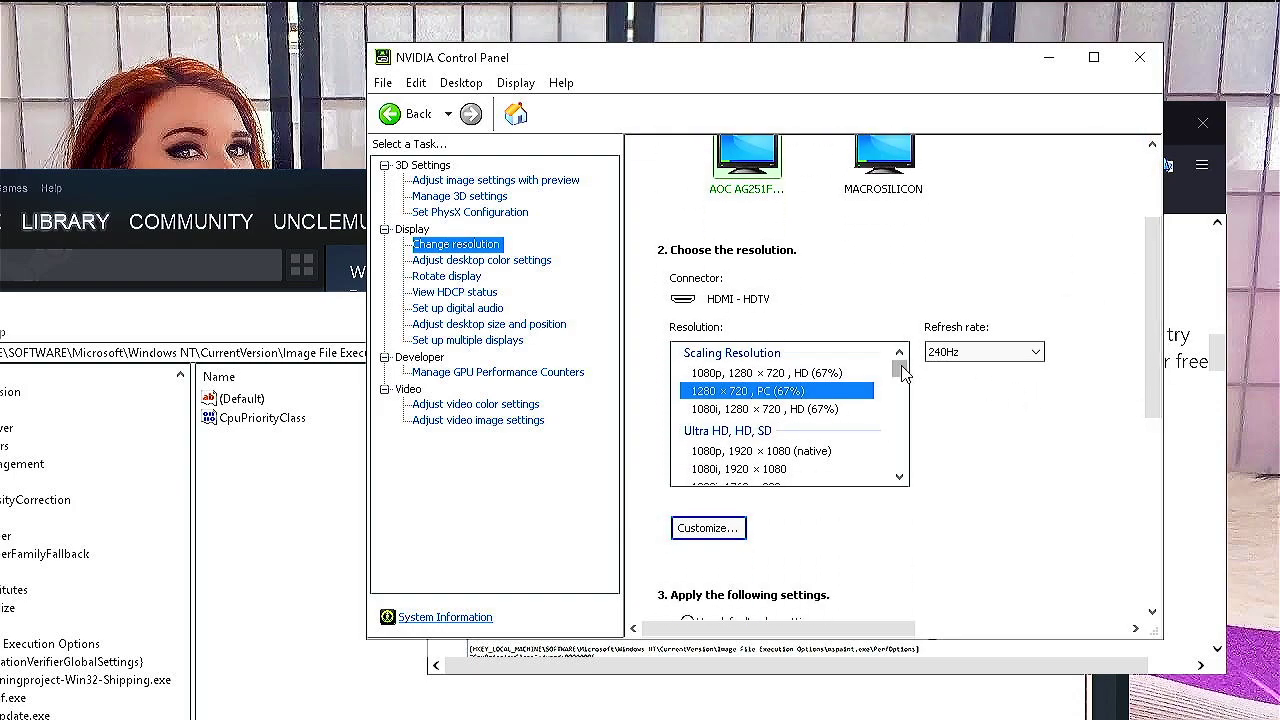
drag(902, 368, 902, 456)
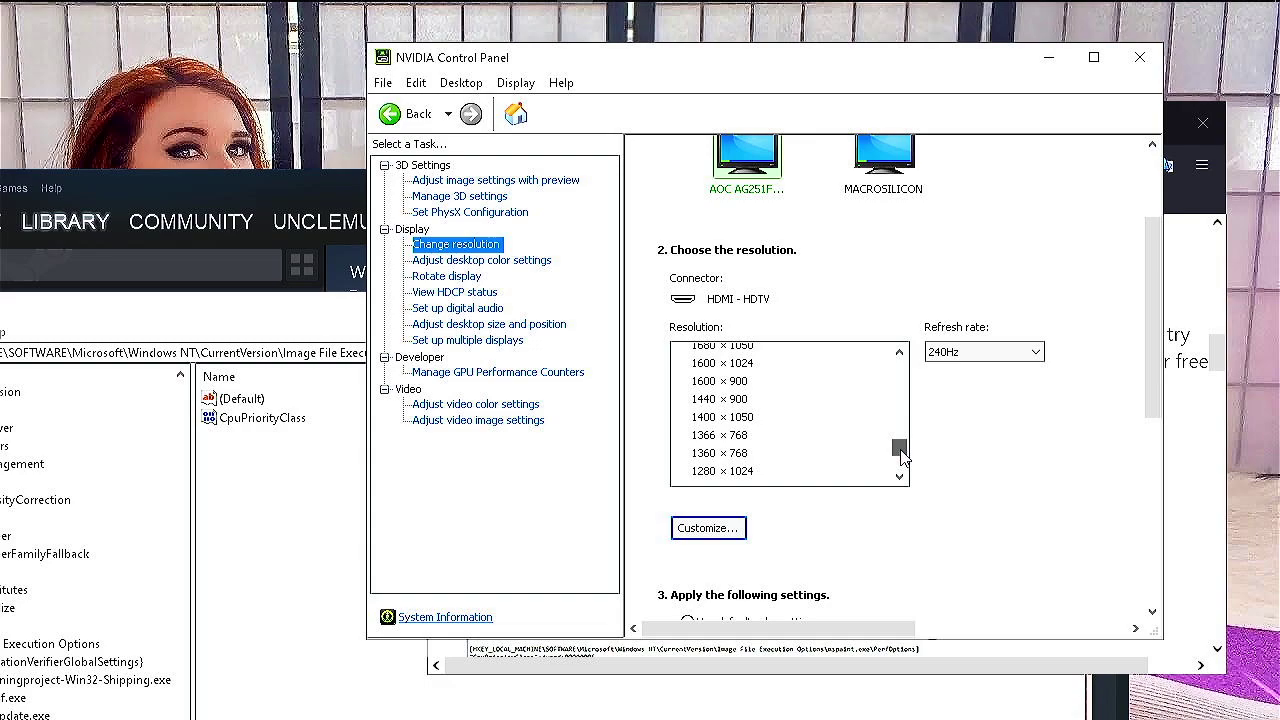
drag(901, 456, 911, 374)
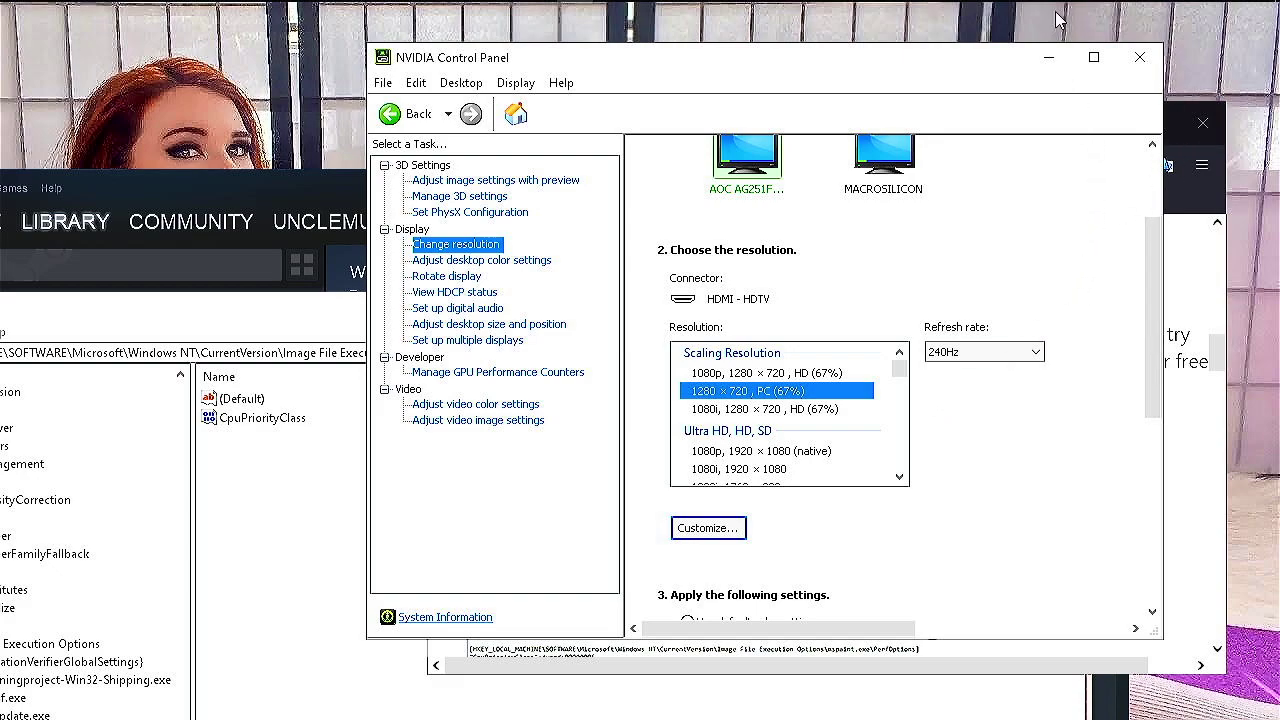
Open the Image Scaling options in the global 3D settings
click(473, 199)
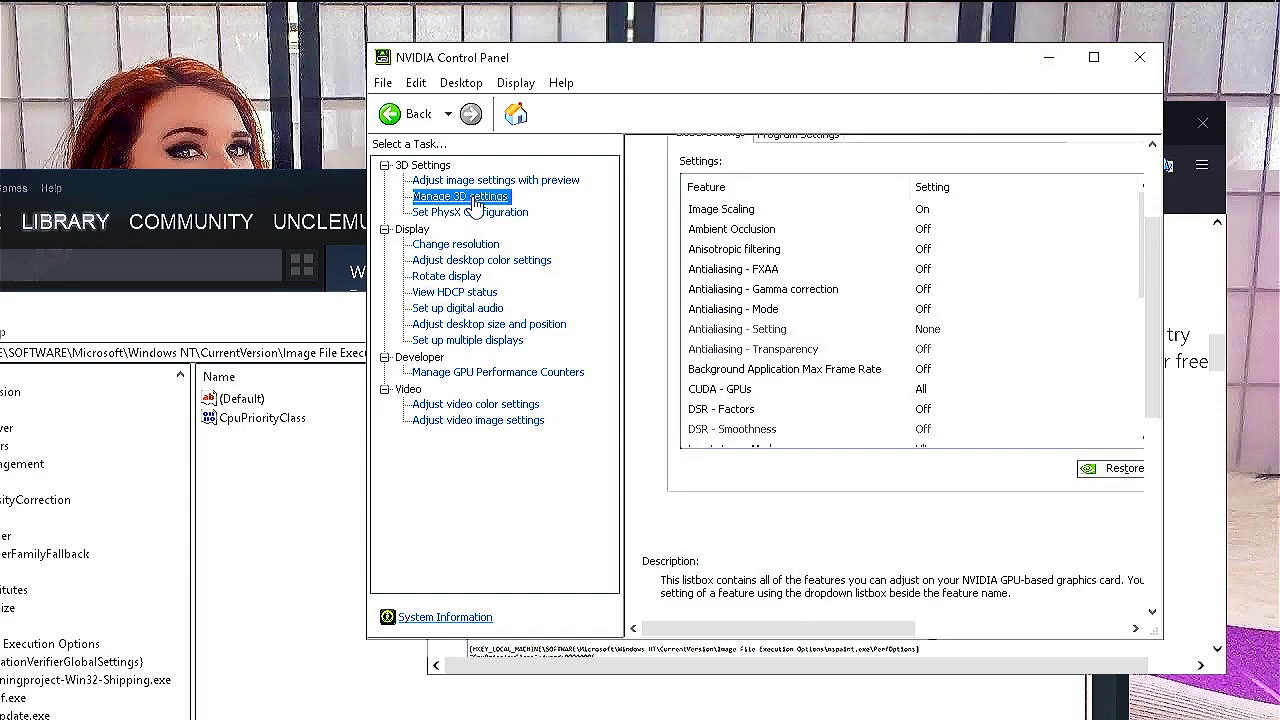
right_click(302, 92)
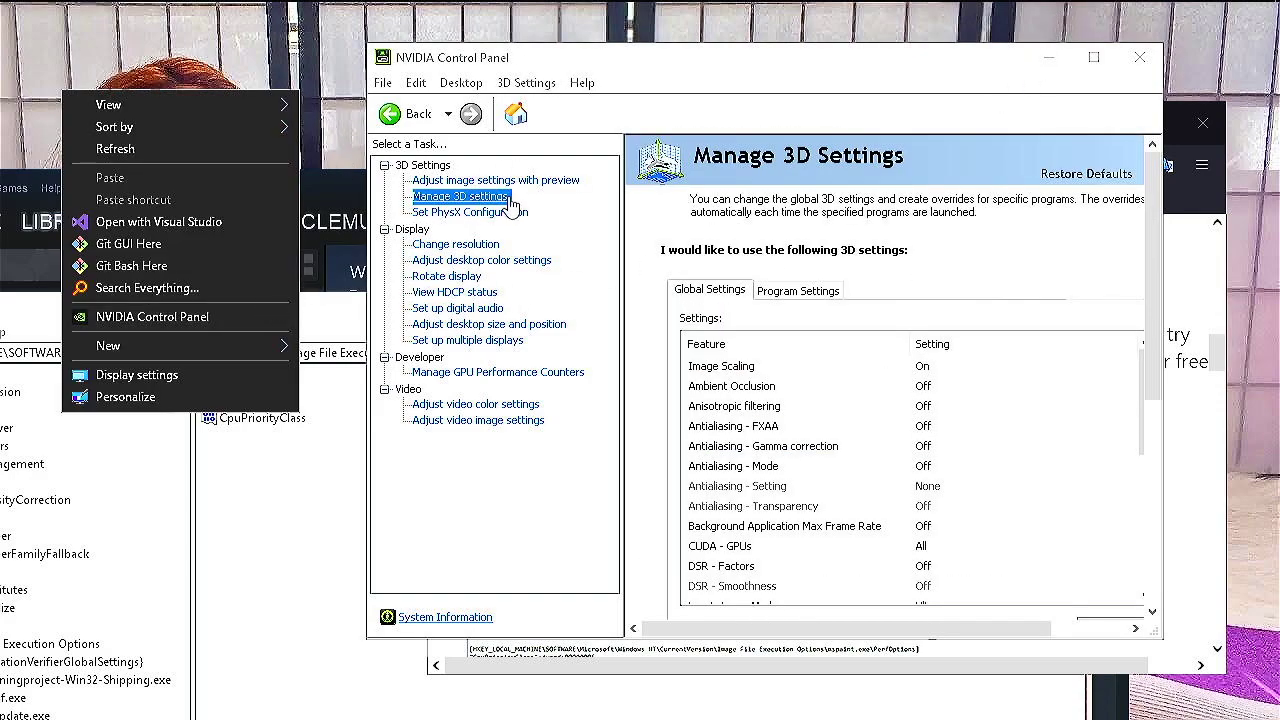
click(940, 368)
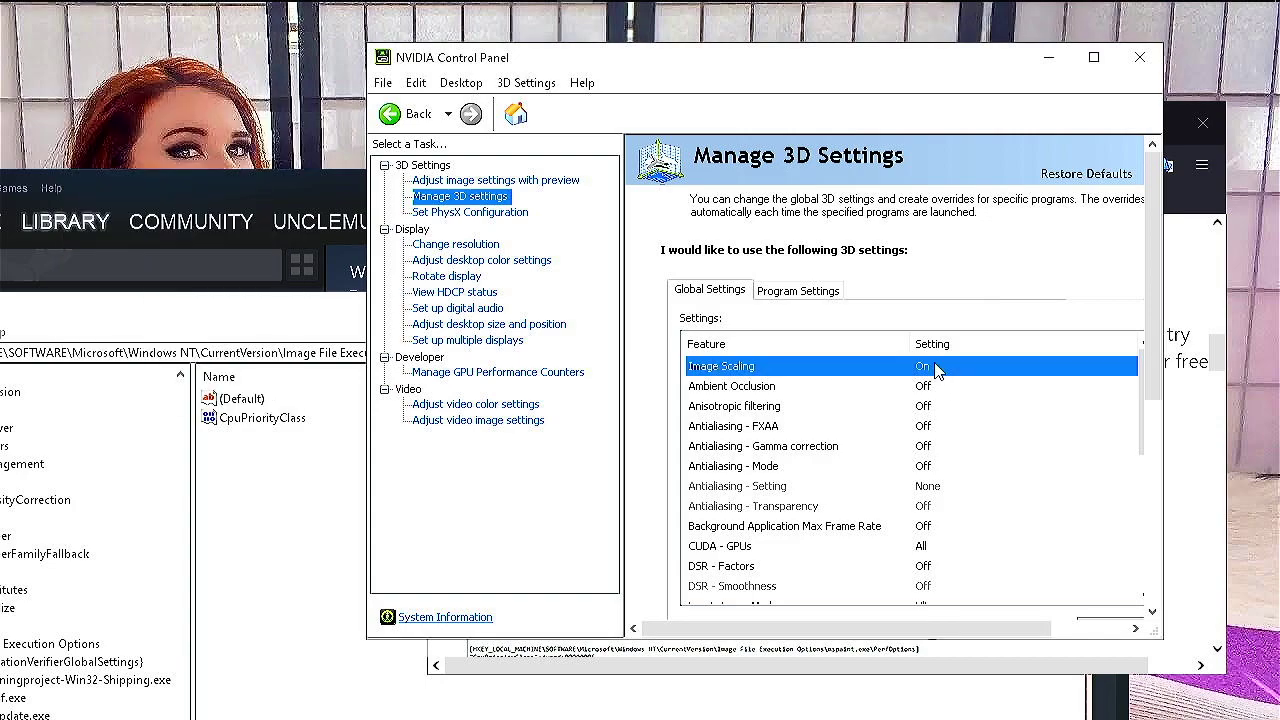
click(1130, 366)
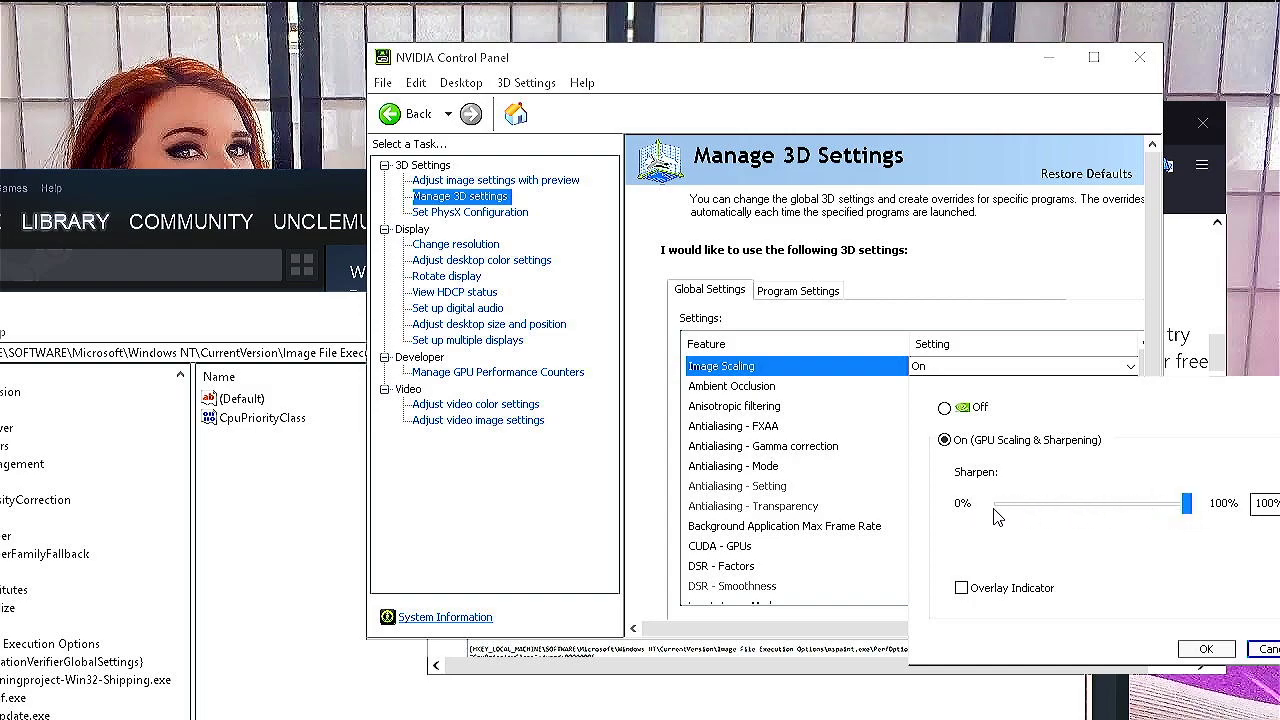
Move the Steam library window lower on the desktop and bring NVIDIA Control Panel back to the front
click(328, 225)
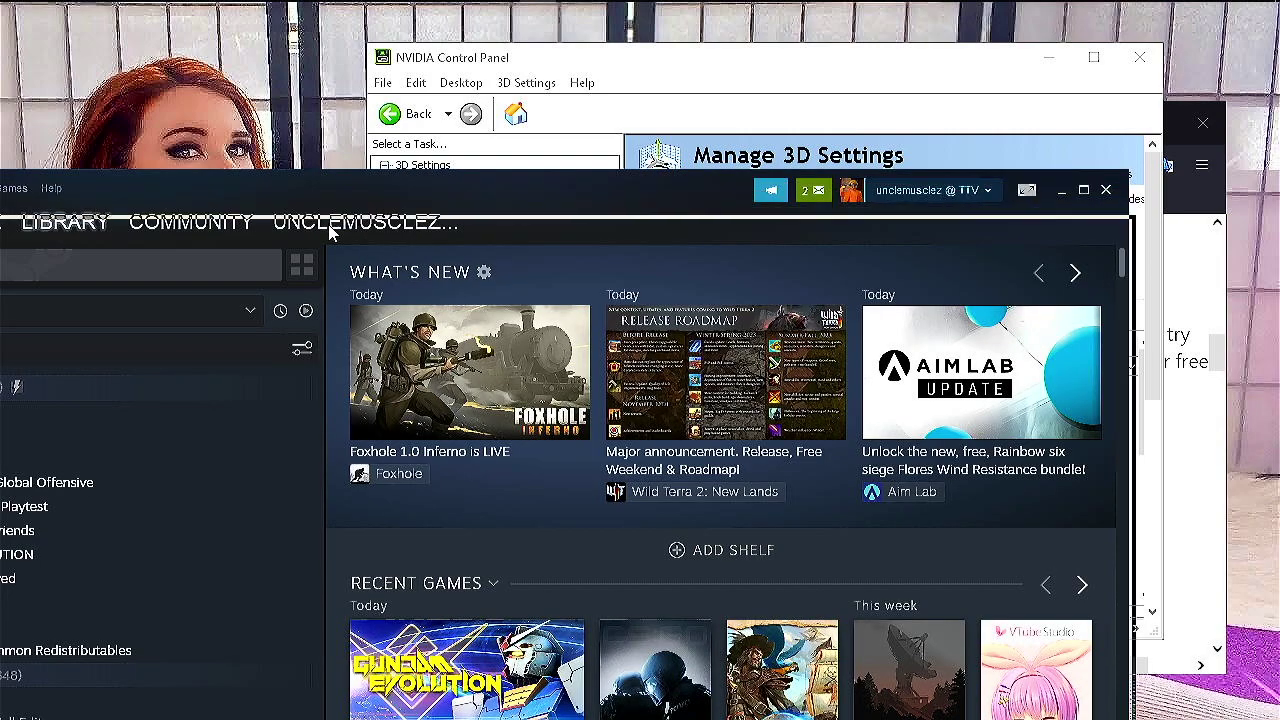
drag(328, 225, 371, 391)
click(815, 78)
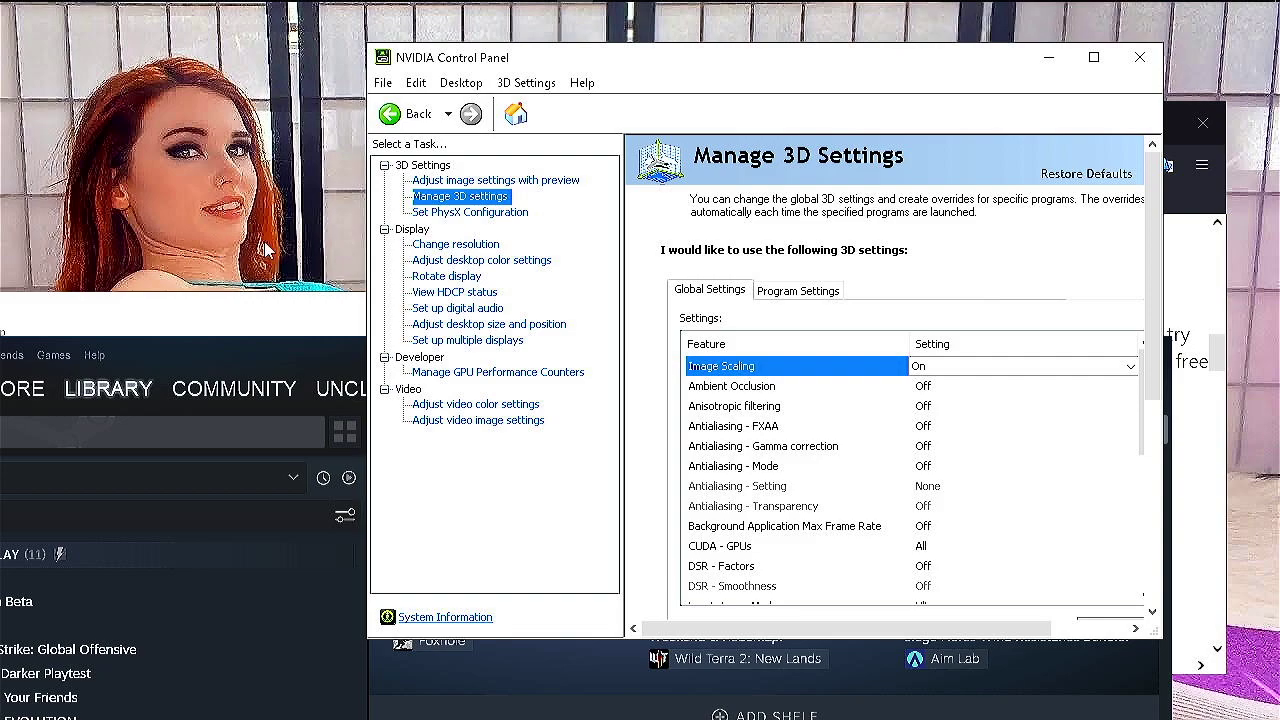
Confirm Image Scaling as On (GPU Scaling & Sharpening) with 100% sharpening, and minimize NVIDIA Control Panel
click(1090, 370)
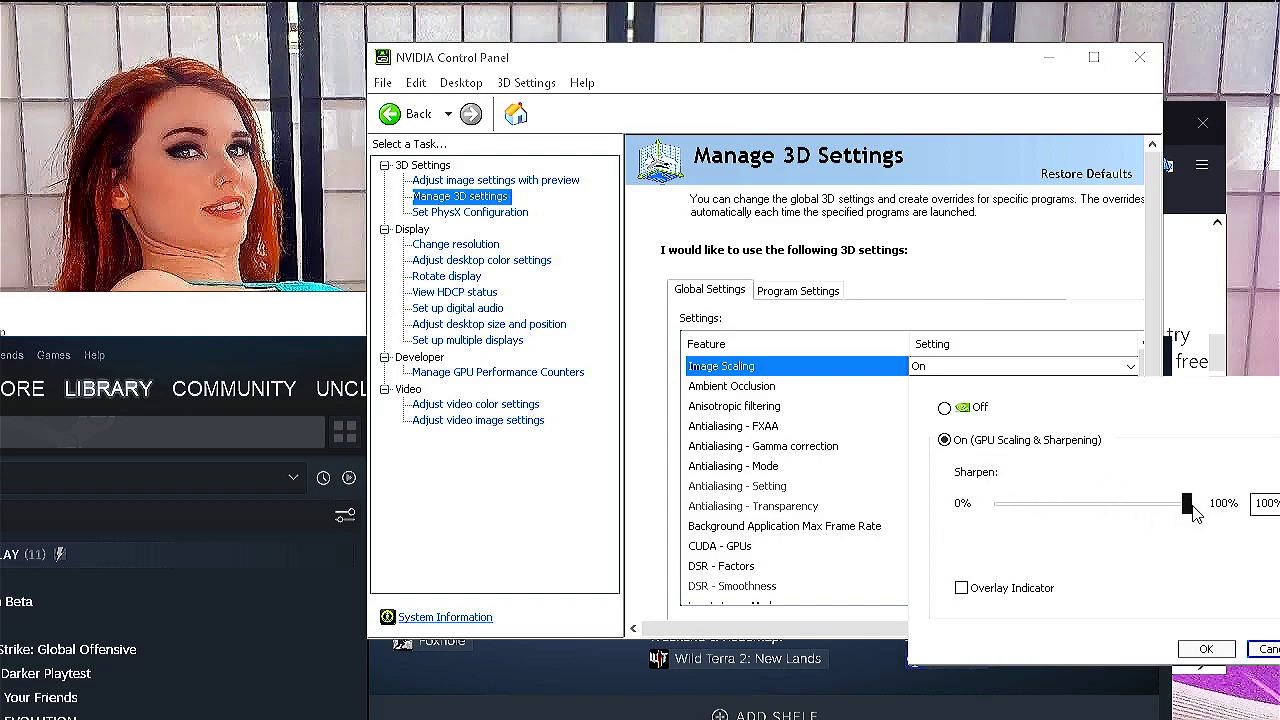
click(1206, 649)
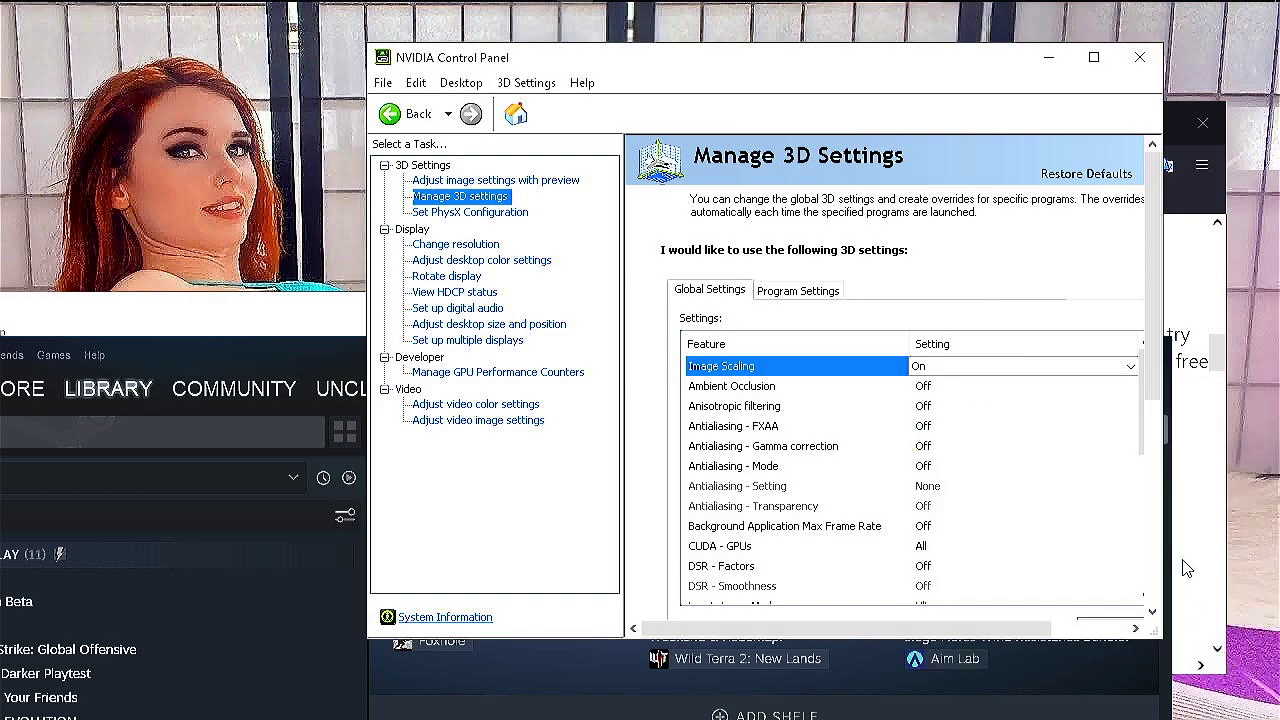
click(1048, 57)
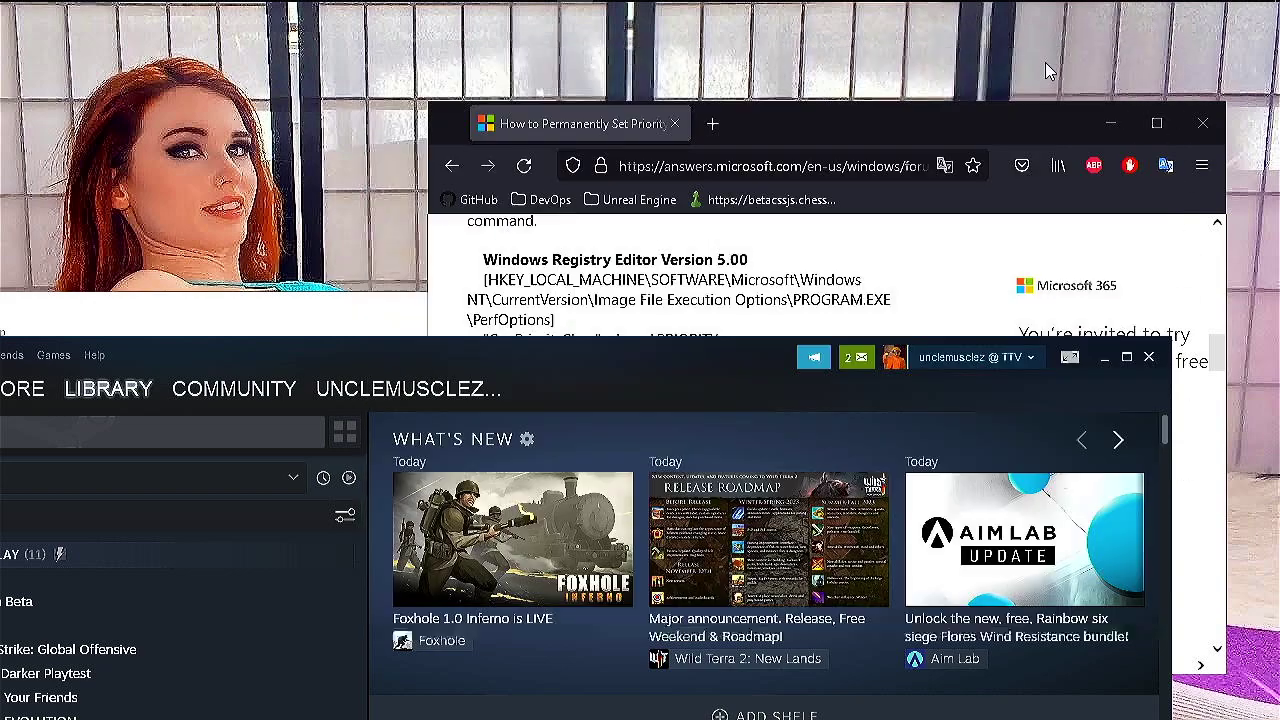
Launch Gundam Evolution through Steam and minimize the browser window
mouse_move(1080, 14)
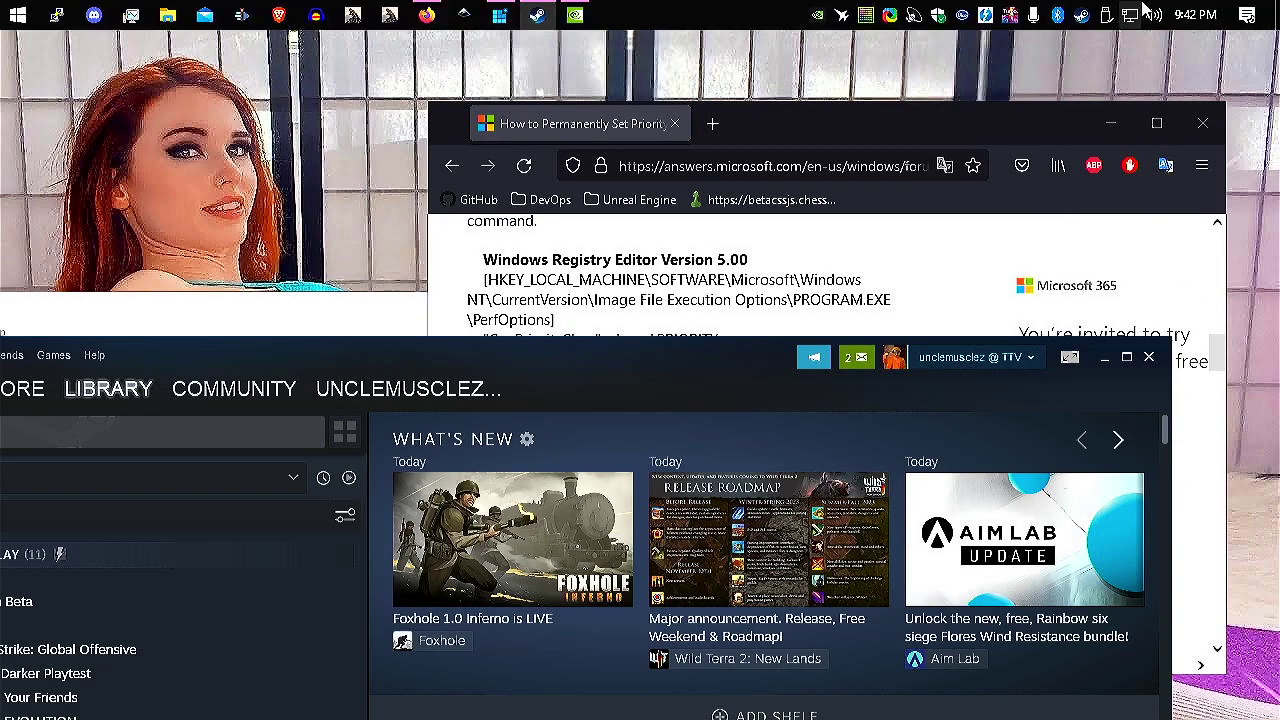
right_click(1088, 13)
click(1066, 17)
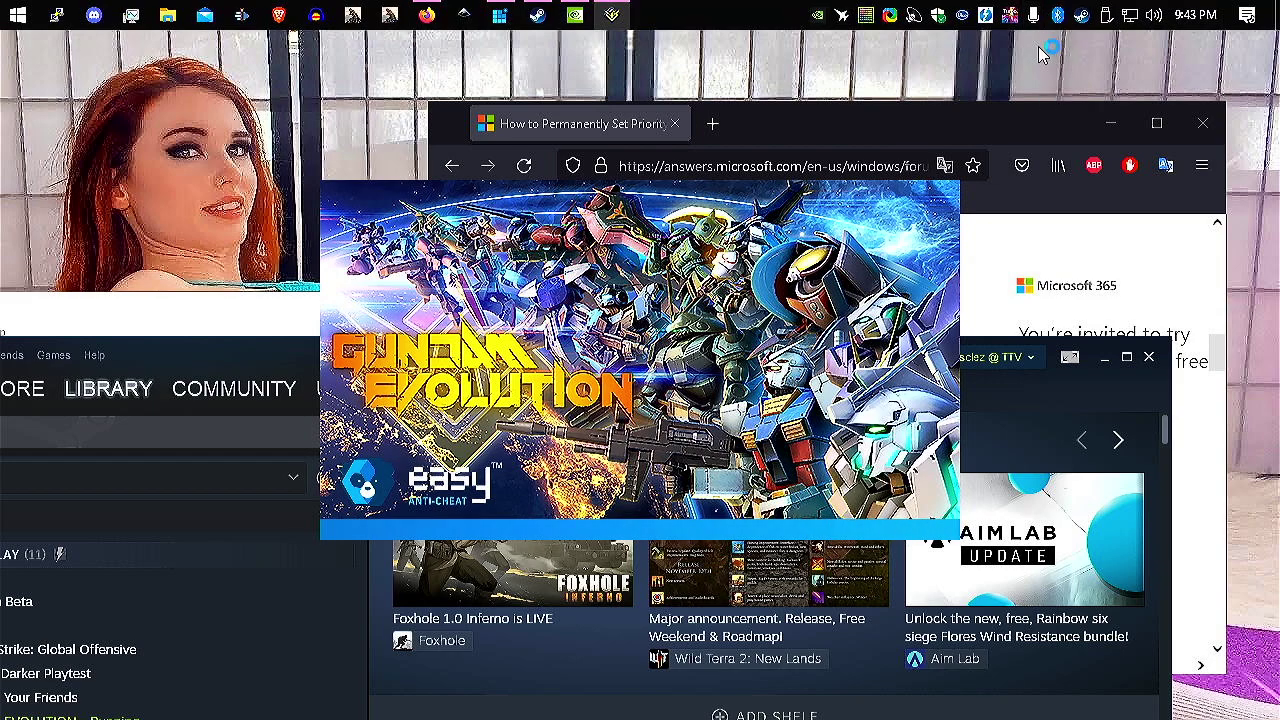
click(1024, 123)
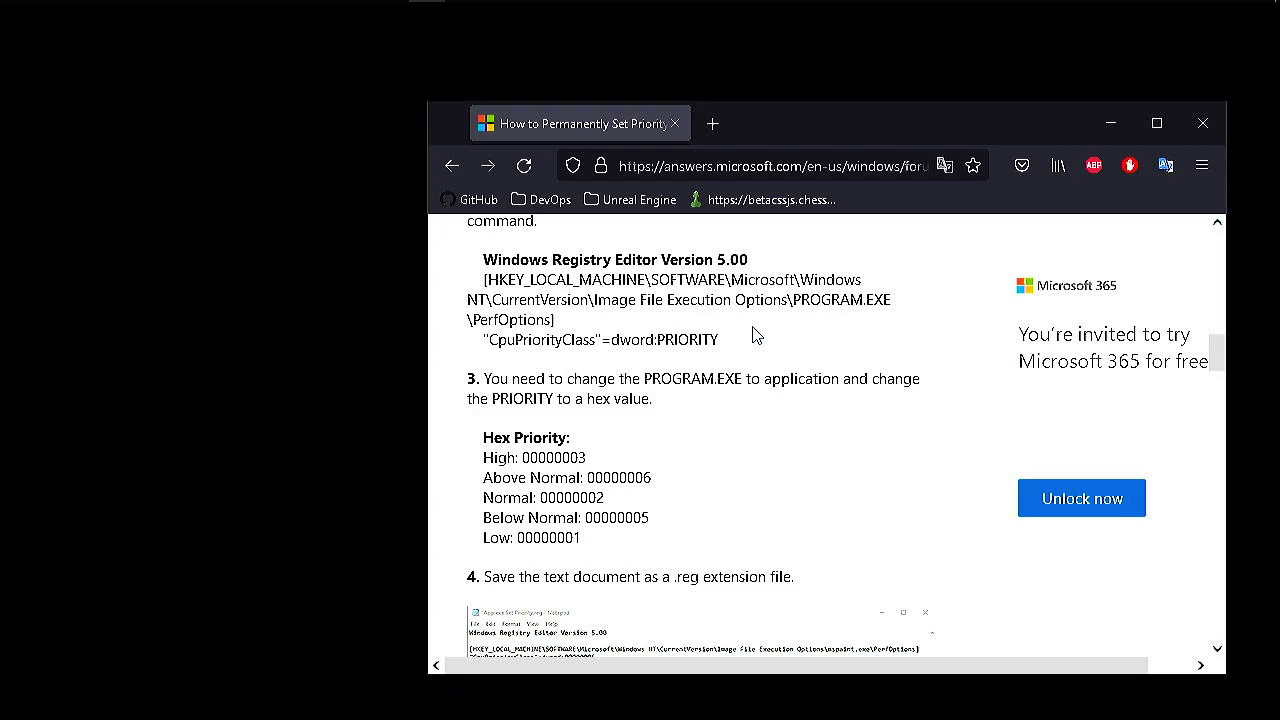
click(1120, 128)
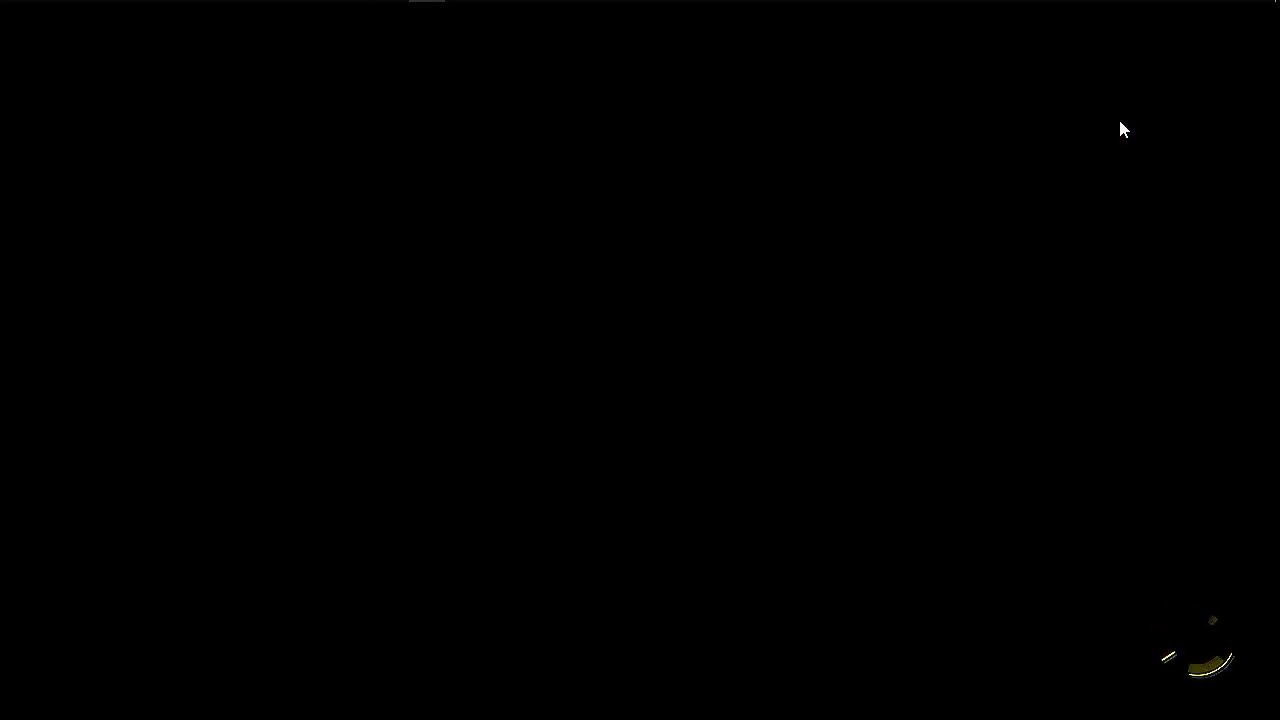
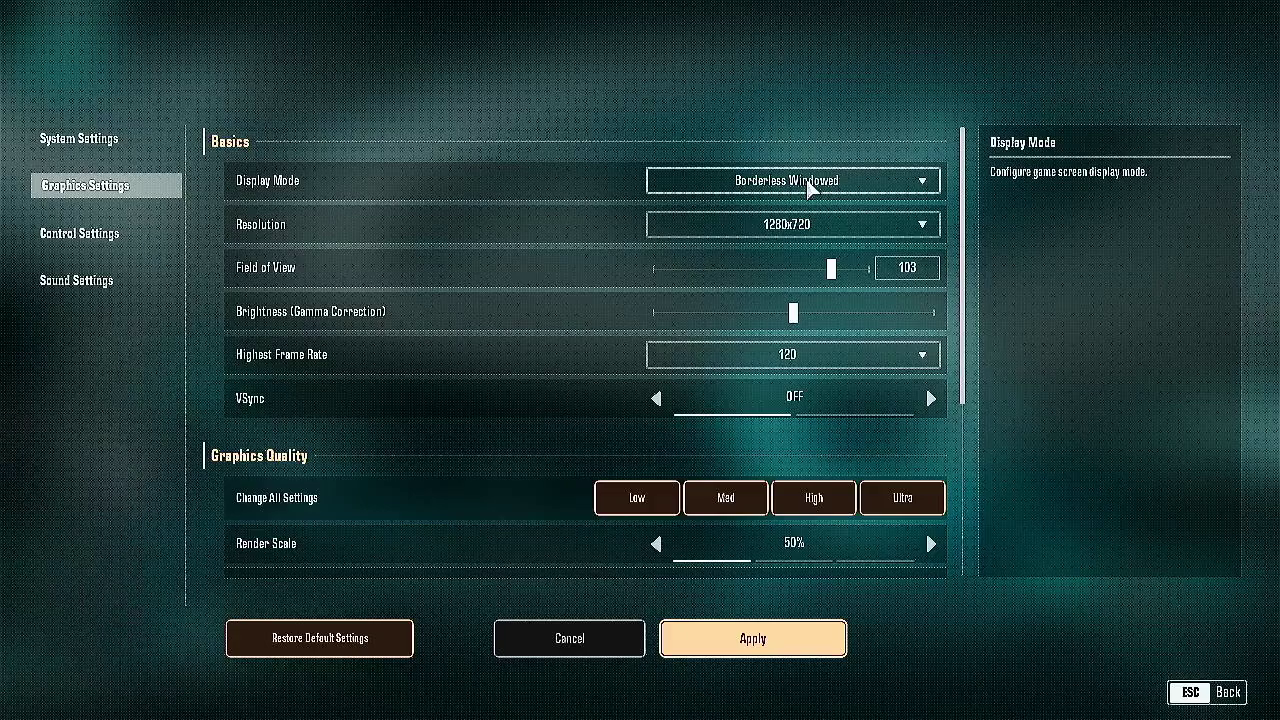
Check the display mode options and the resolutions offered for Borderless Windowed in the game's graphics settings
click(808, 183)
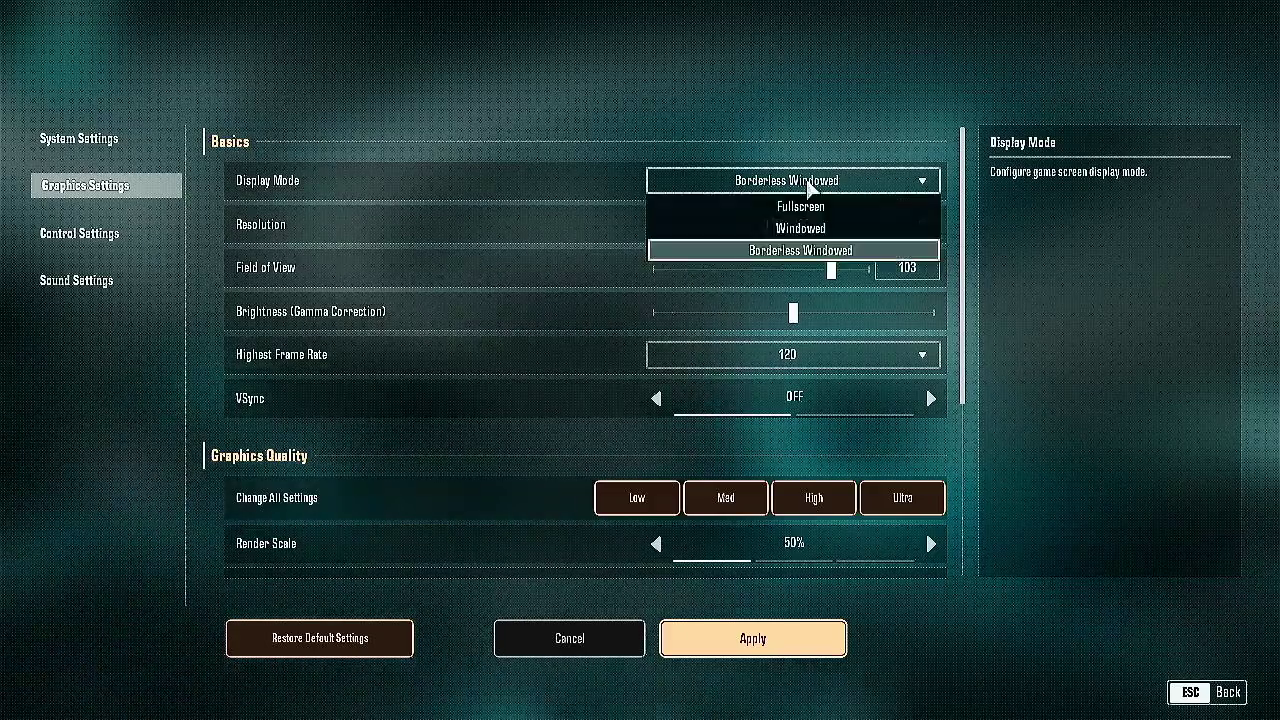
click(813, 140)
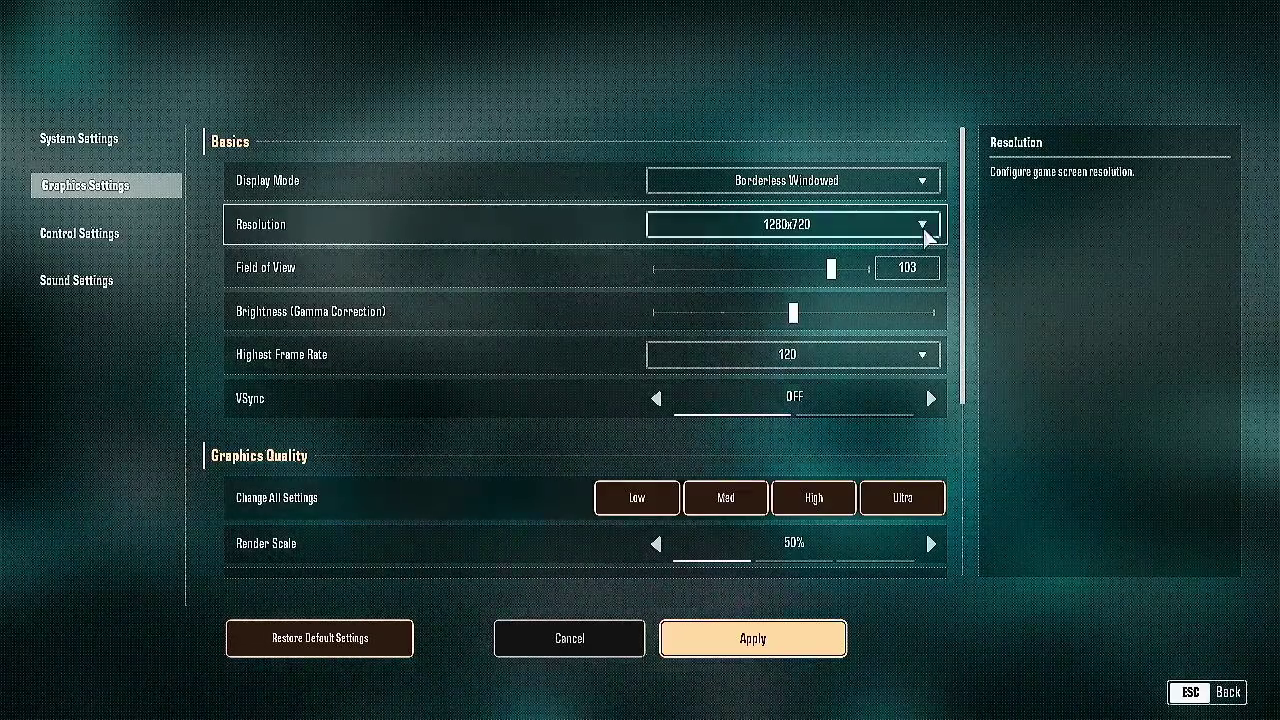
click(923, 228)
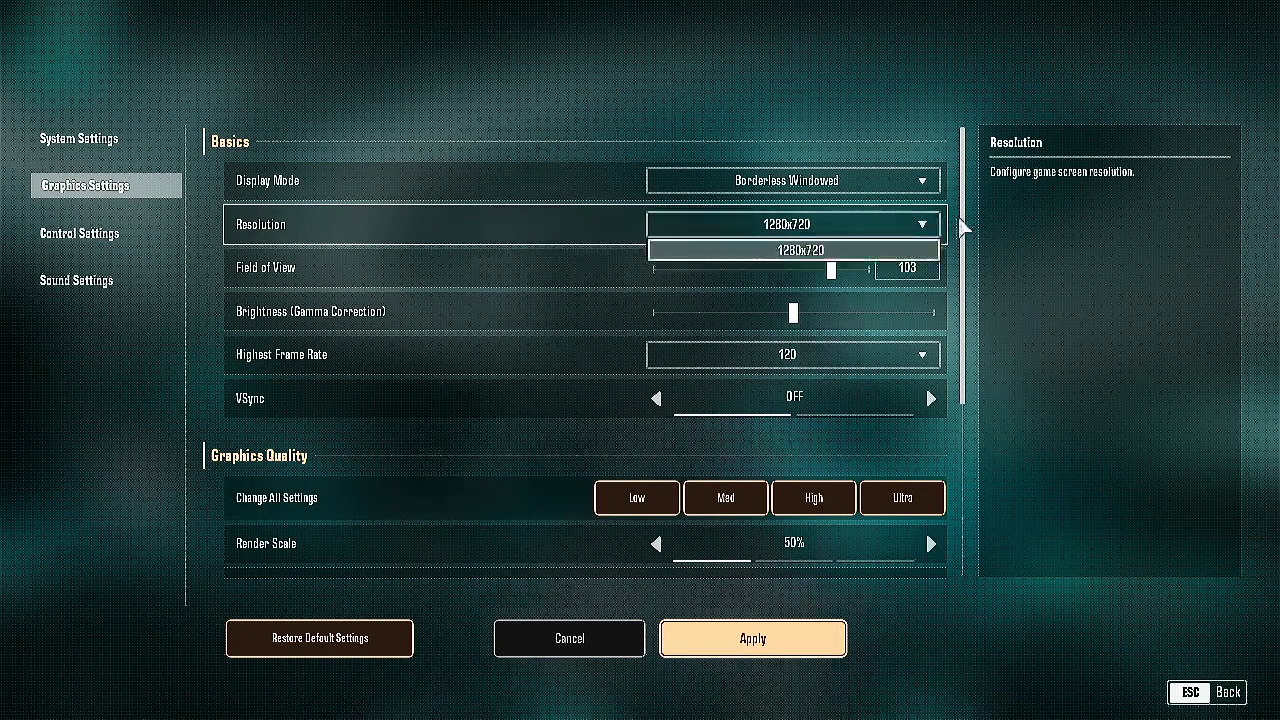
click(928, 224)
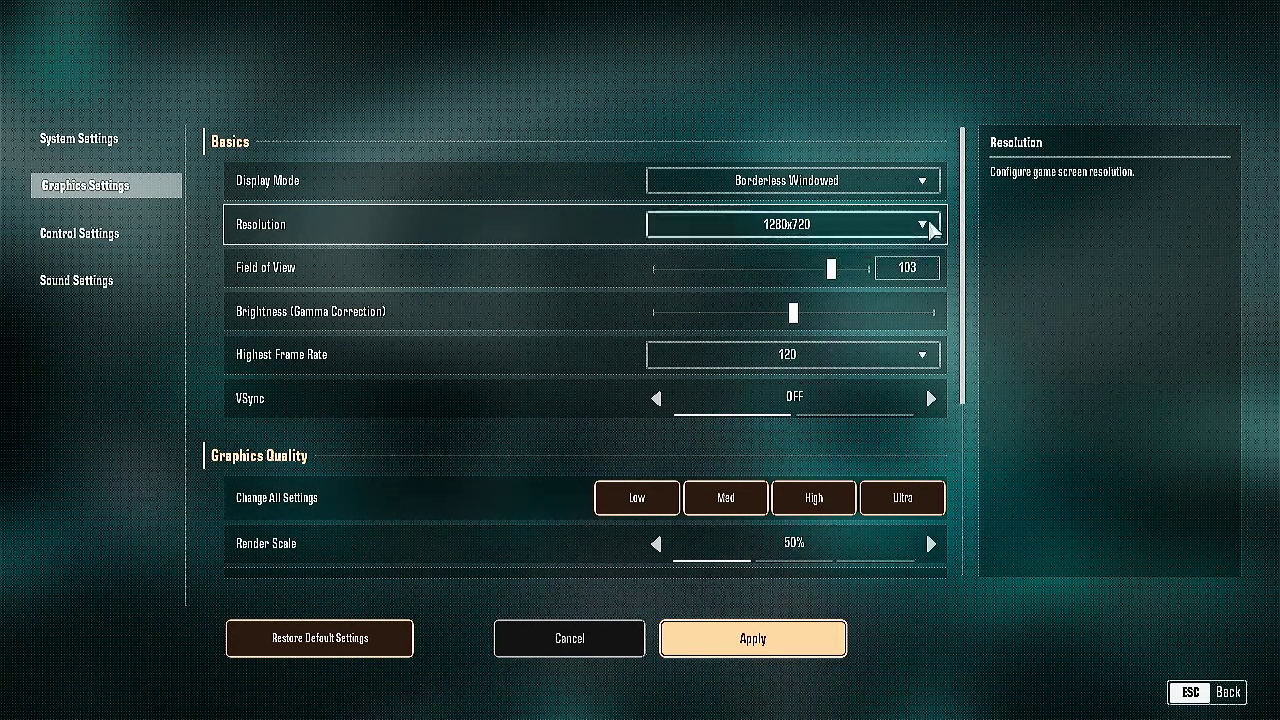
Set the display mode to Fullscreen, choose the 1280x720 resolution, and review the other resolutions offered
click(909, 190)
click(879, 204)
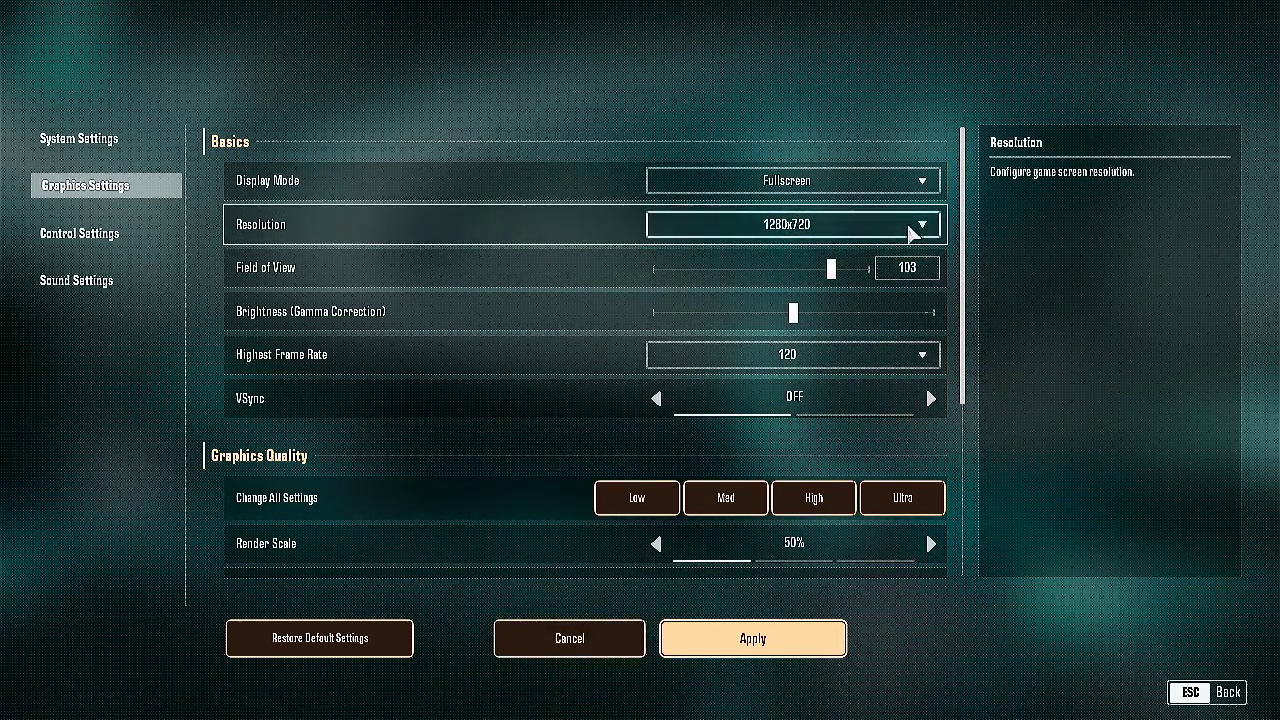
click(910, 228)
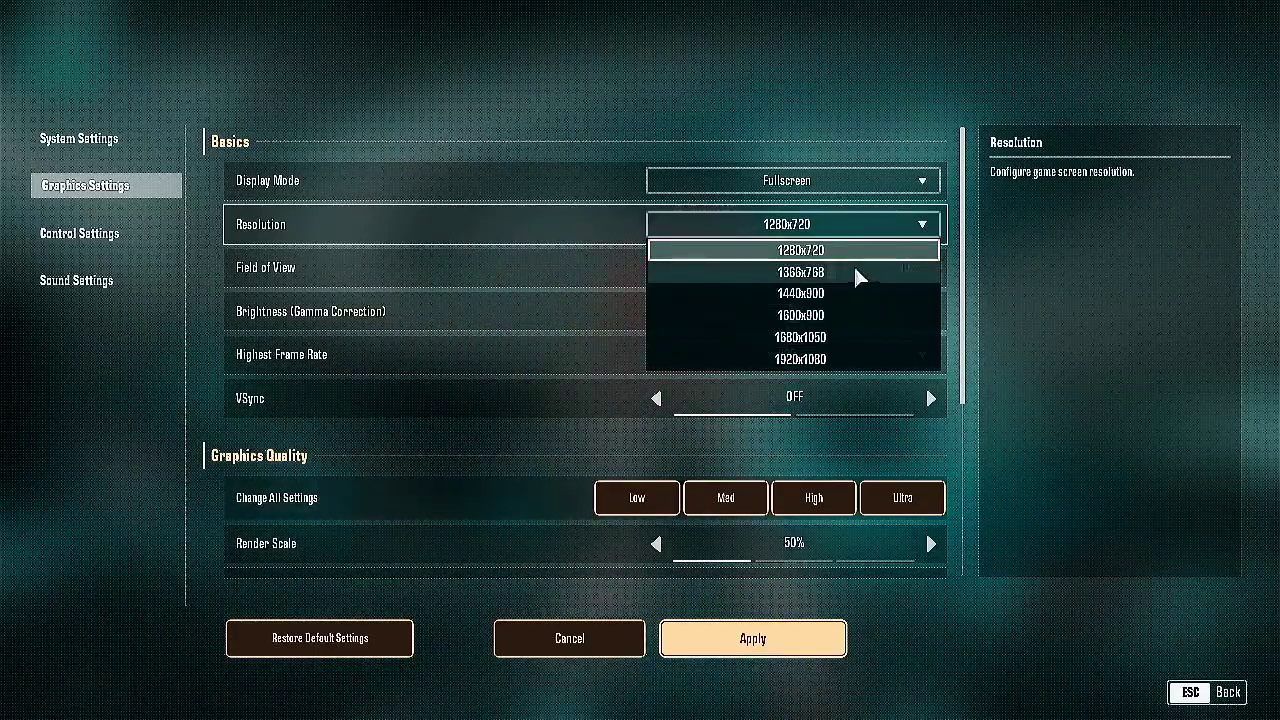
click(805, 250)
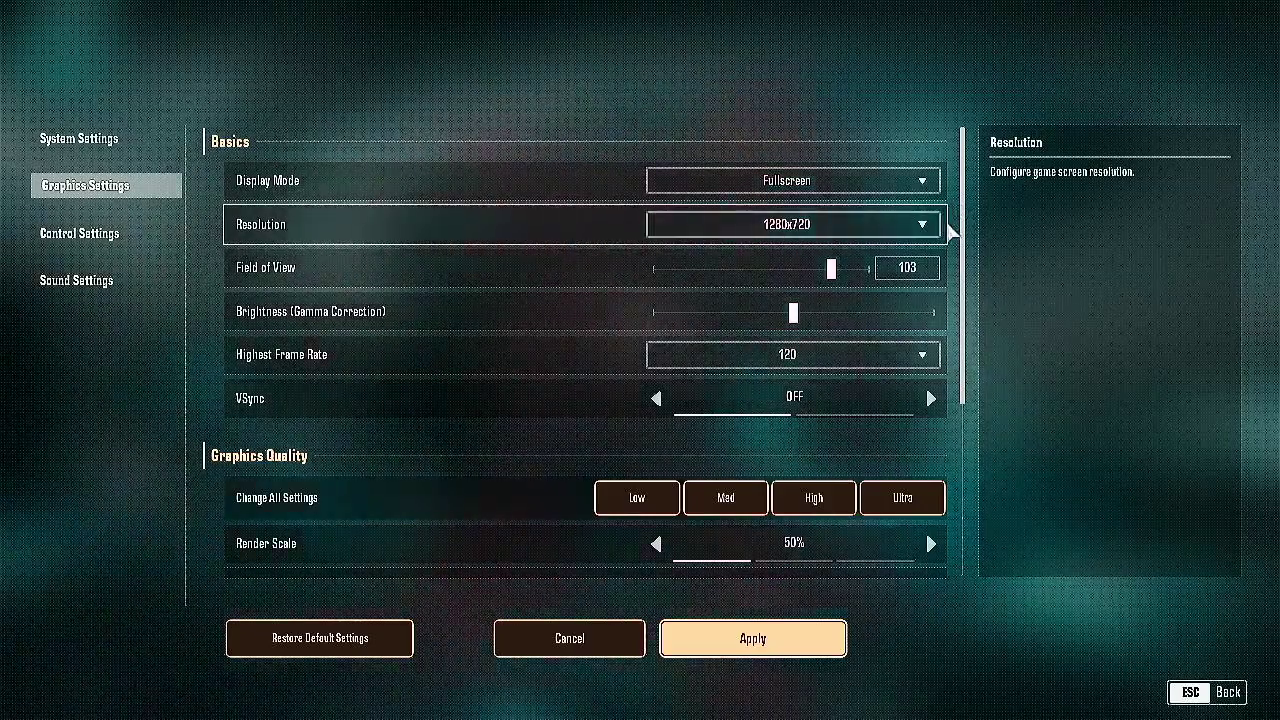
click(928, 236)
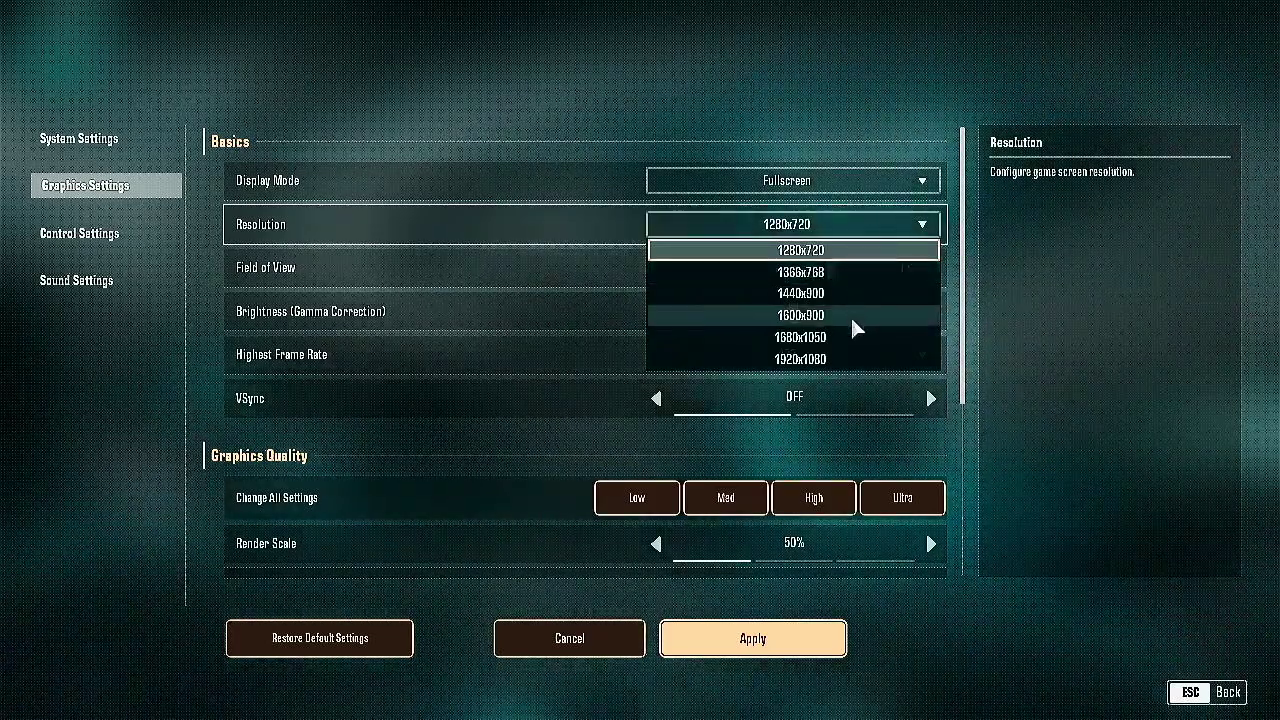
click(983, 345)
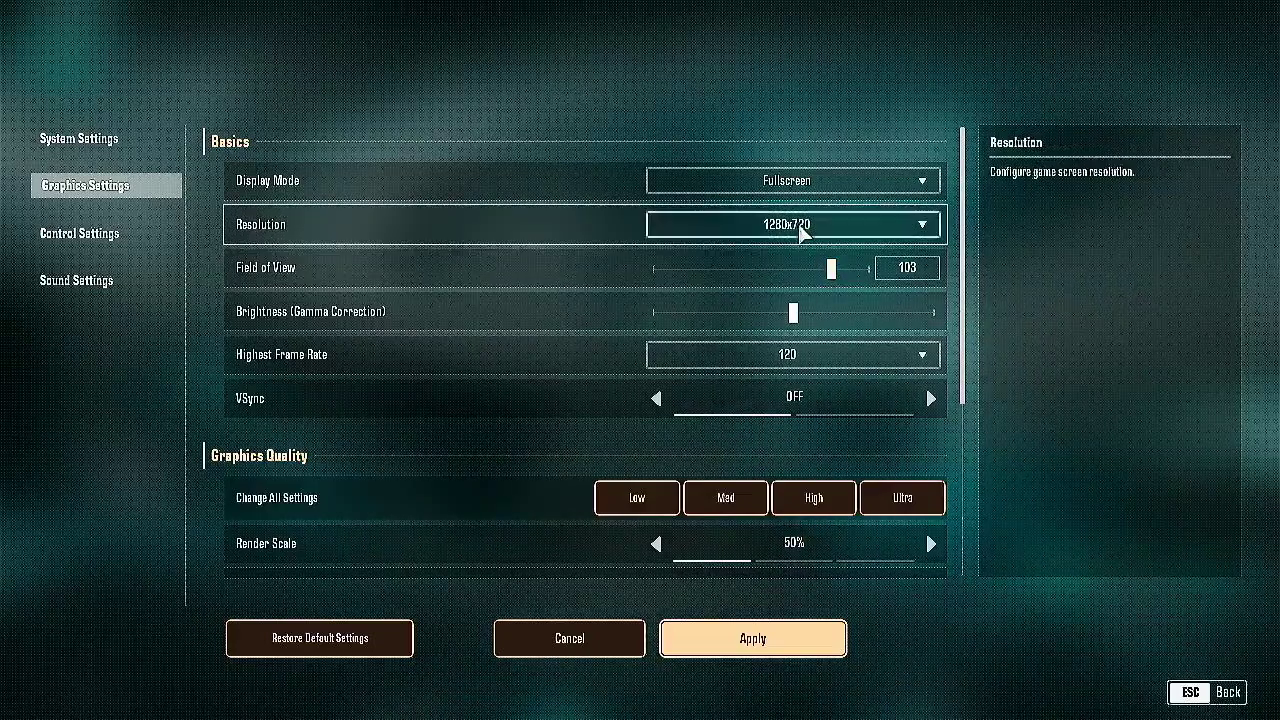
Set the display mode to Borderless Windowed and check its resolution options
click(928, 182)
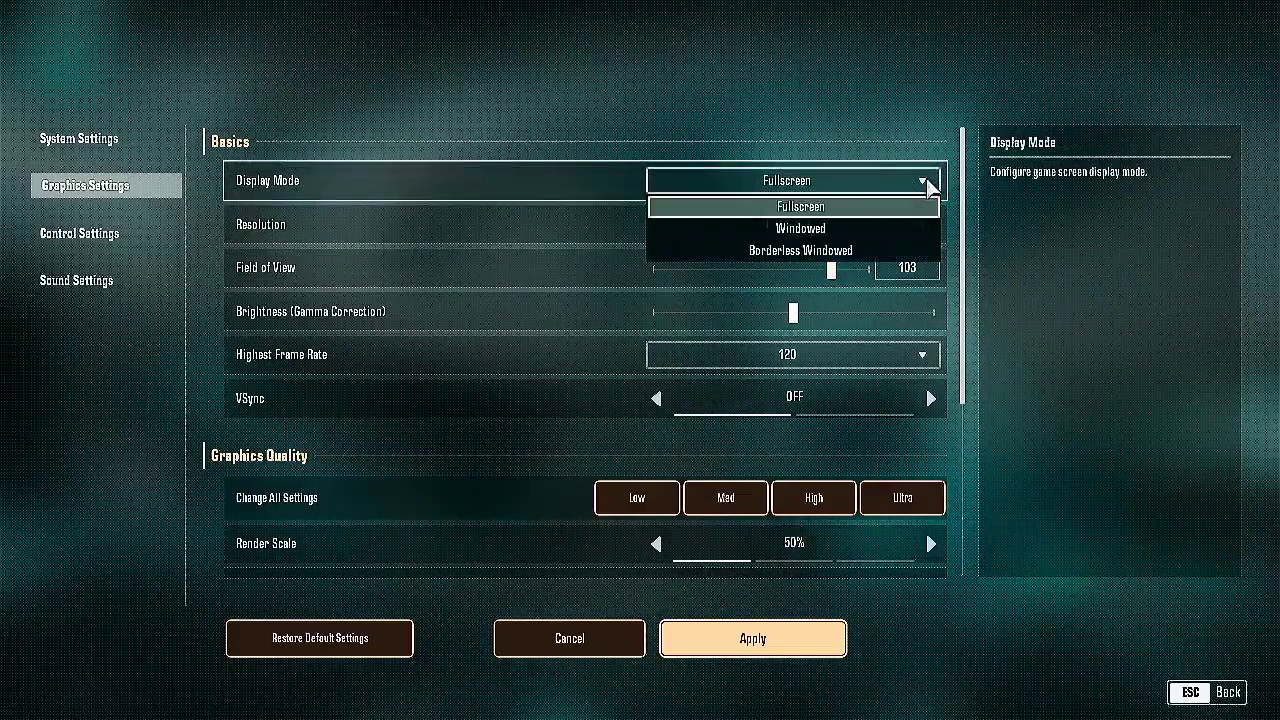
click(868, 251)
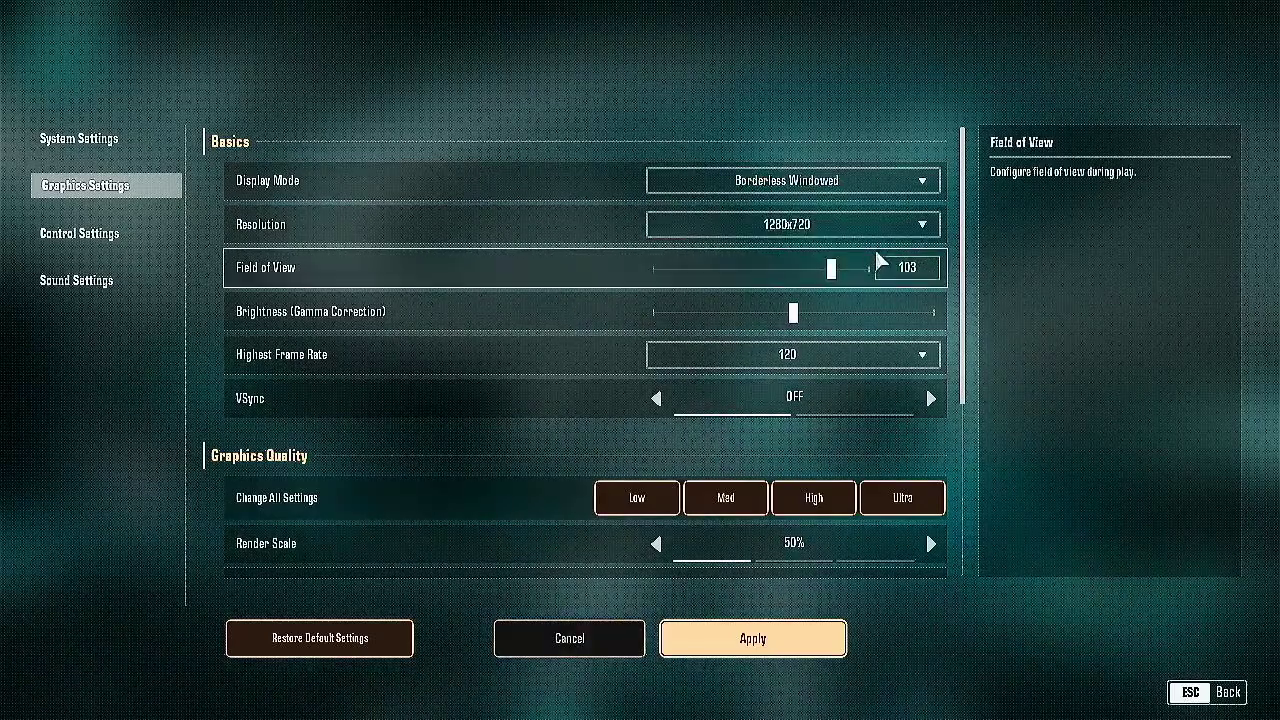
click(932, 222)
click(965, 58)
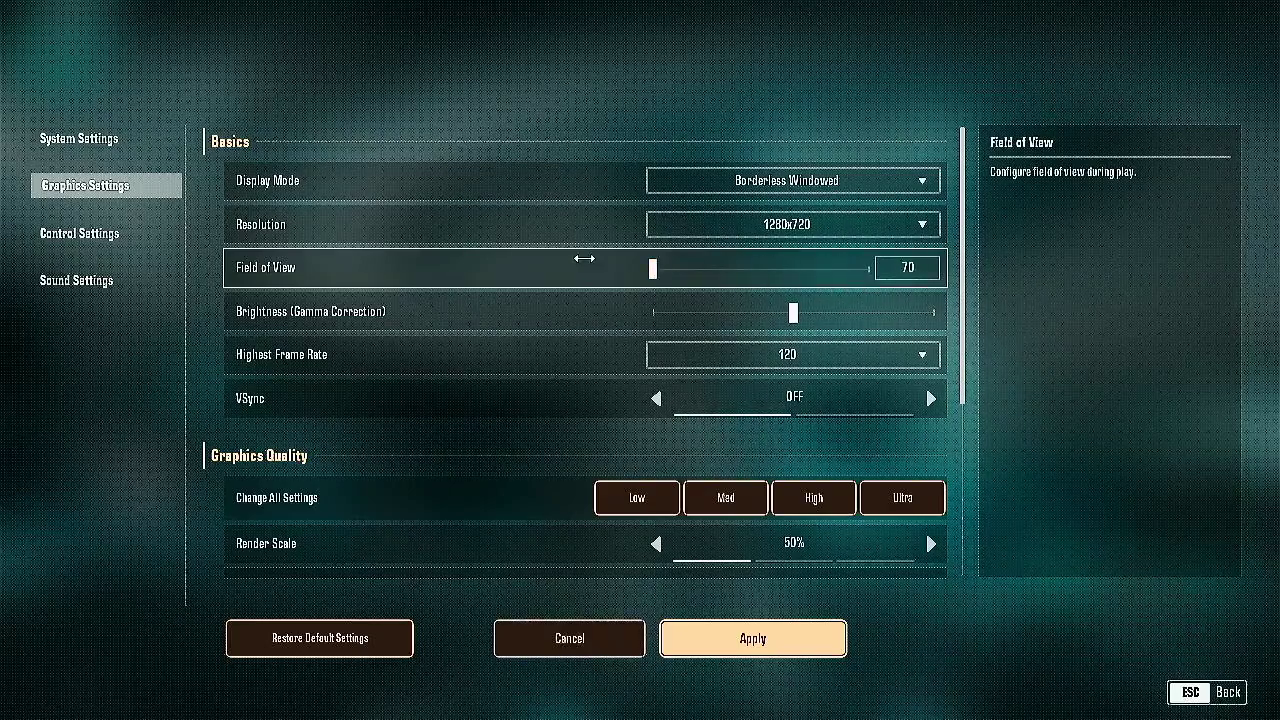
Set the Field of View to 103
click(893, 276)
text(103)
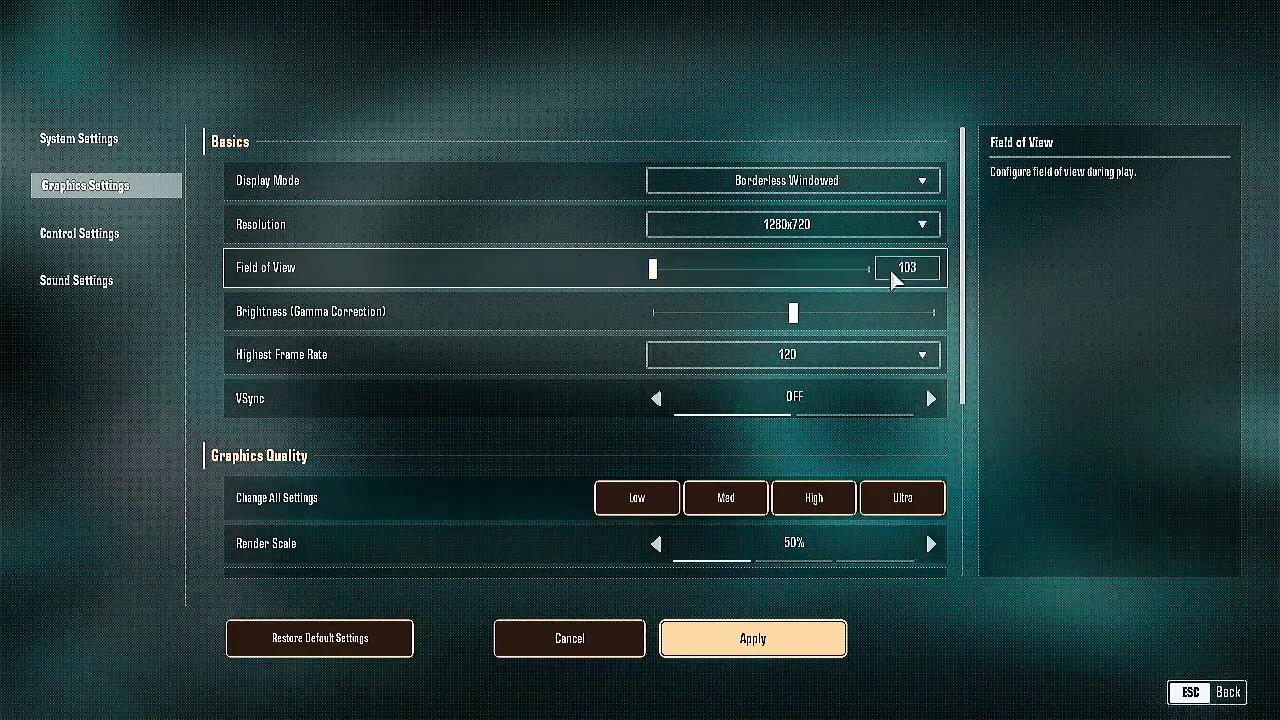
key(Return)
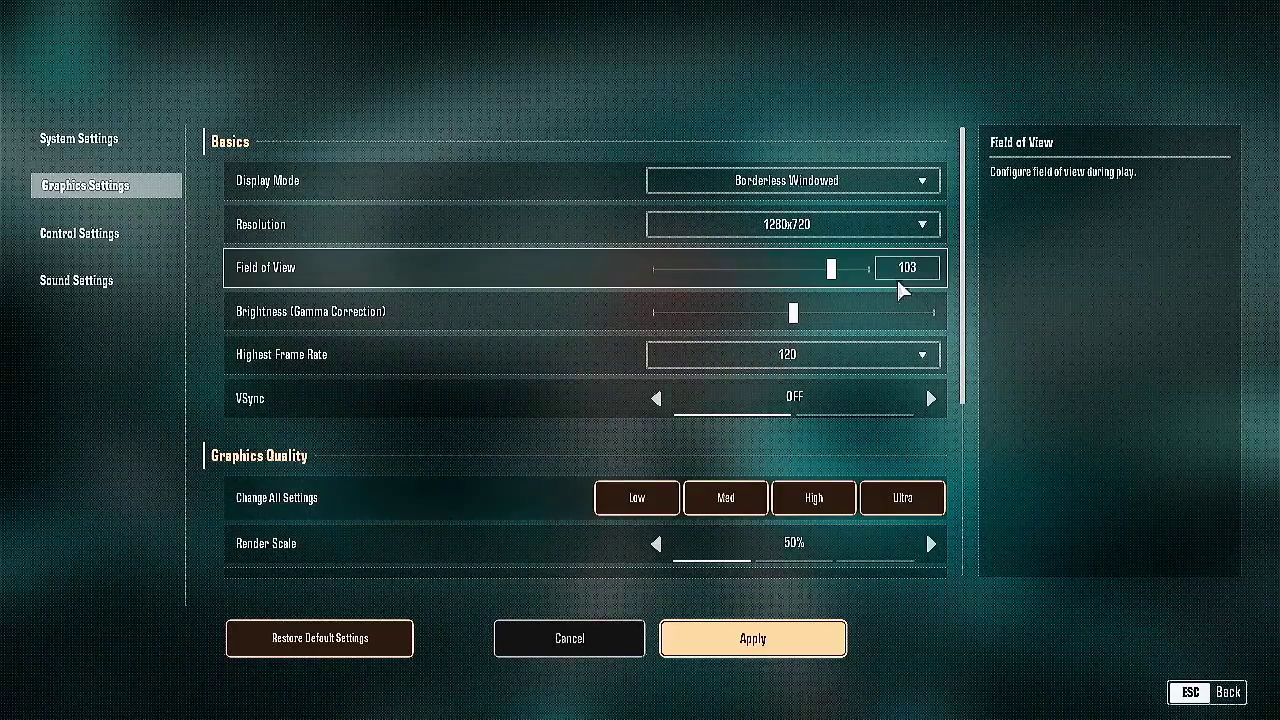
Check the Highest Frame Rate options and review the VSync and graphics quality settings
click(922, 356)
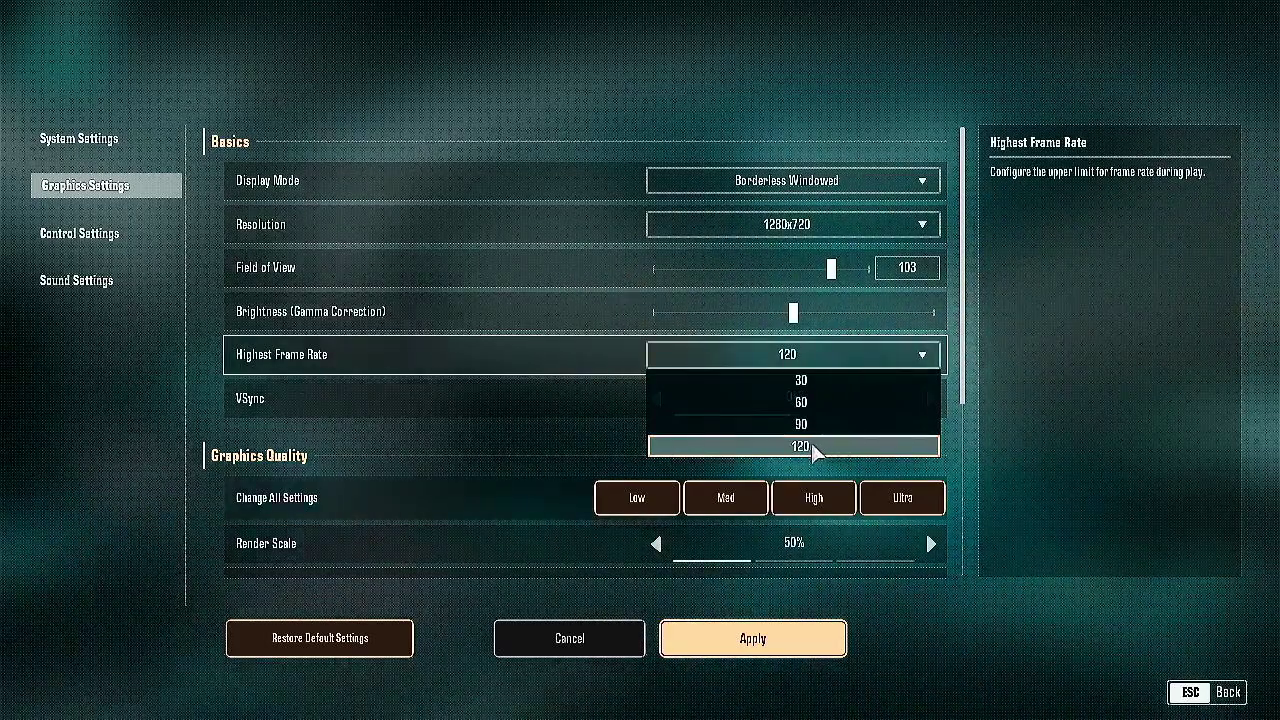
click(553, 441)
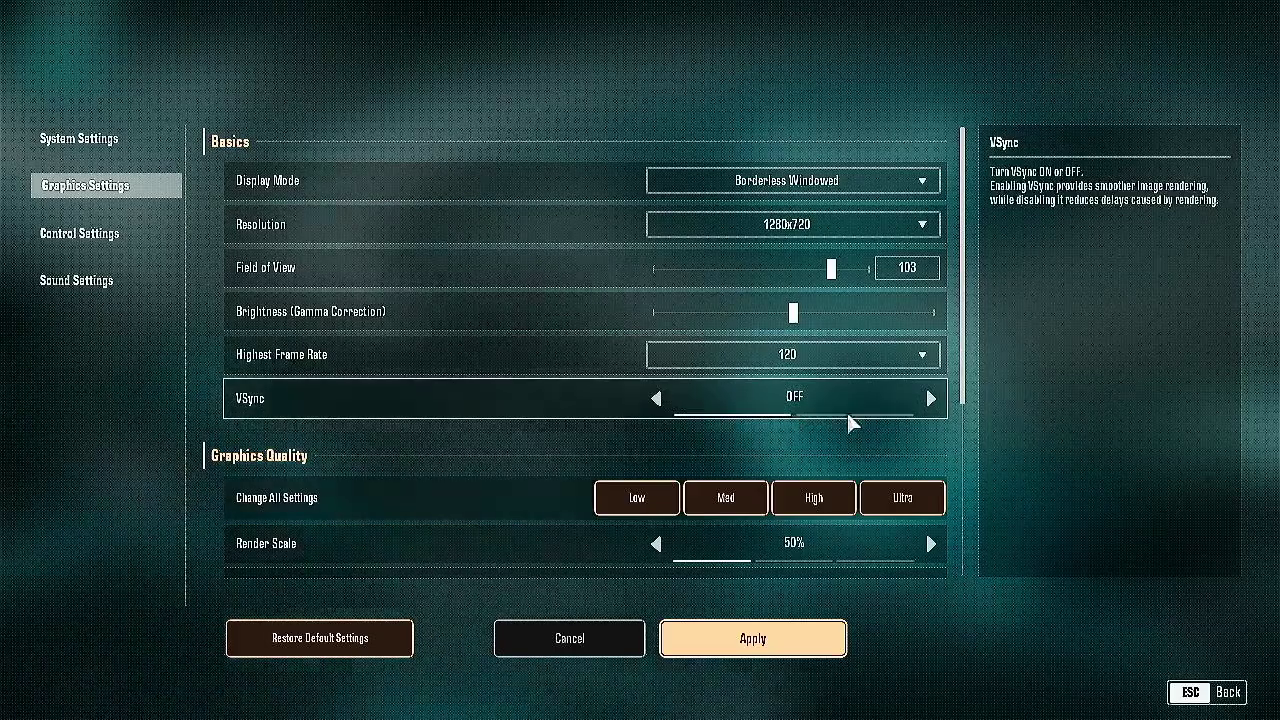
drag(961, 382, 943, 523)
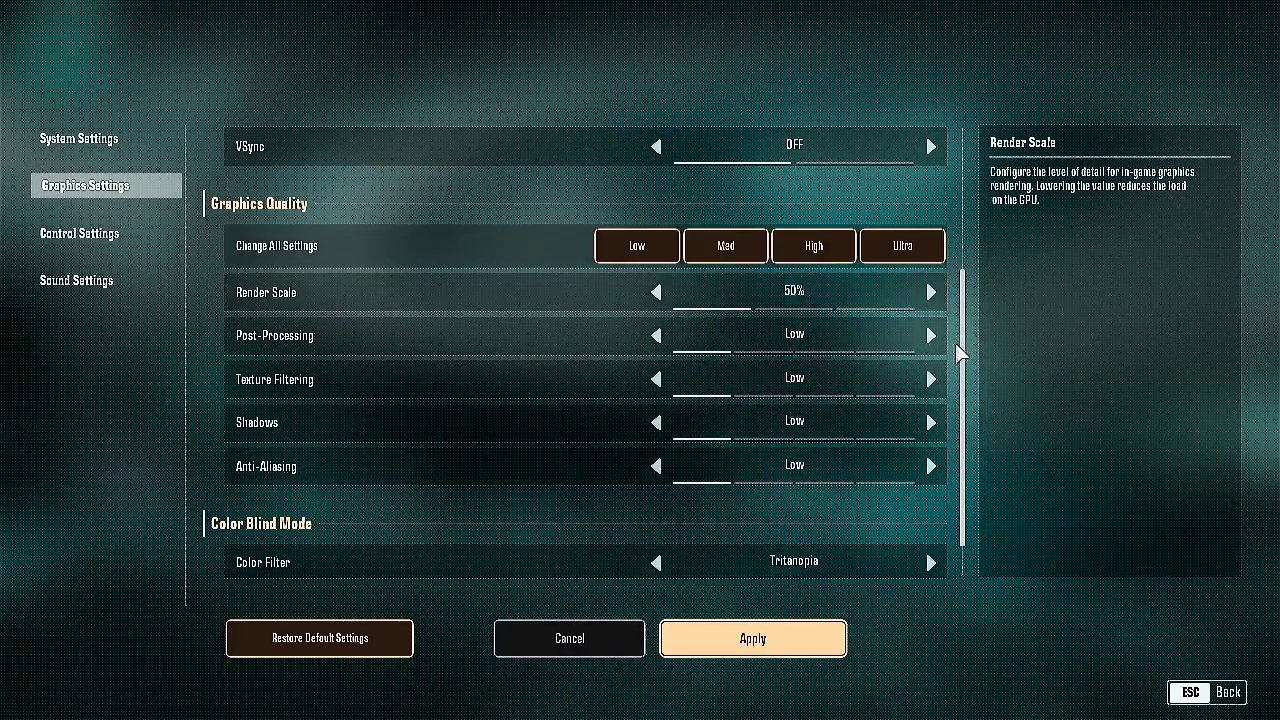
drag(964, 371, 962, 390)
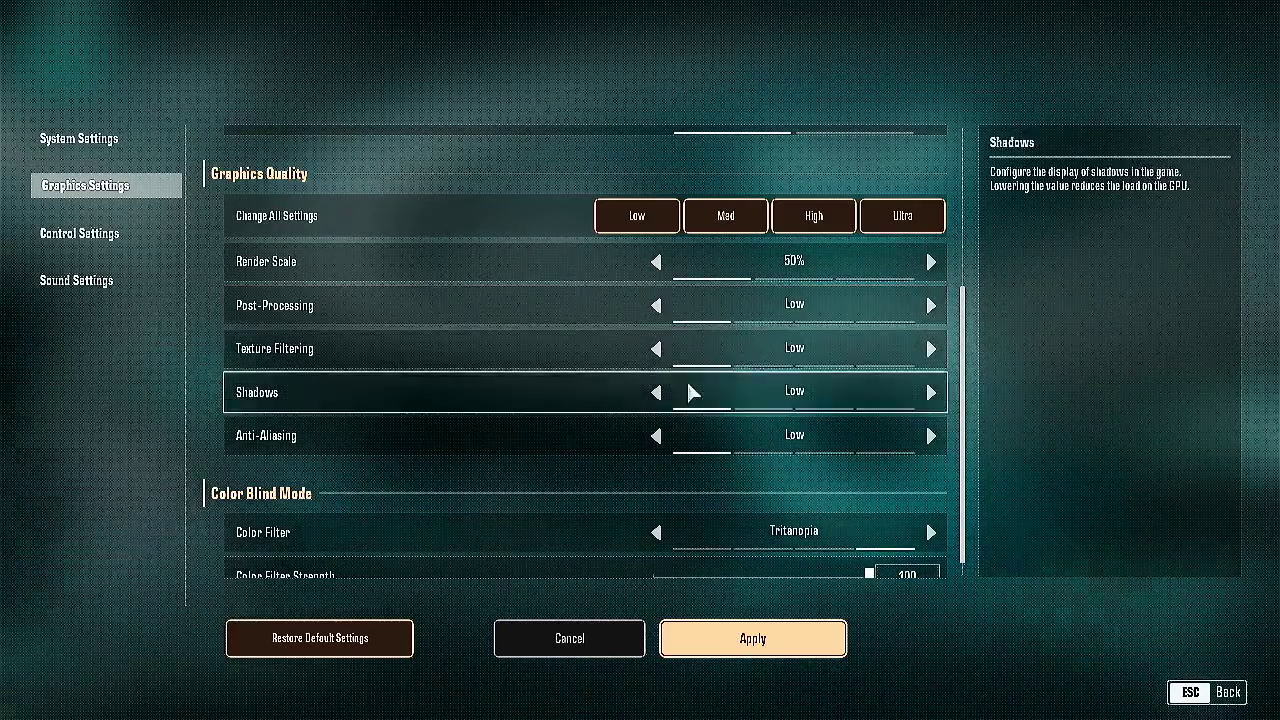
scroll(697, 396, down, 1)
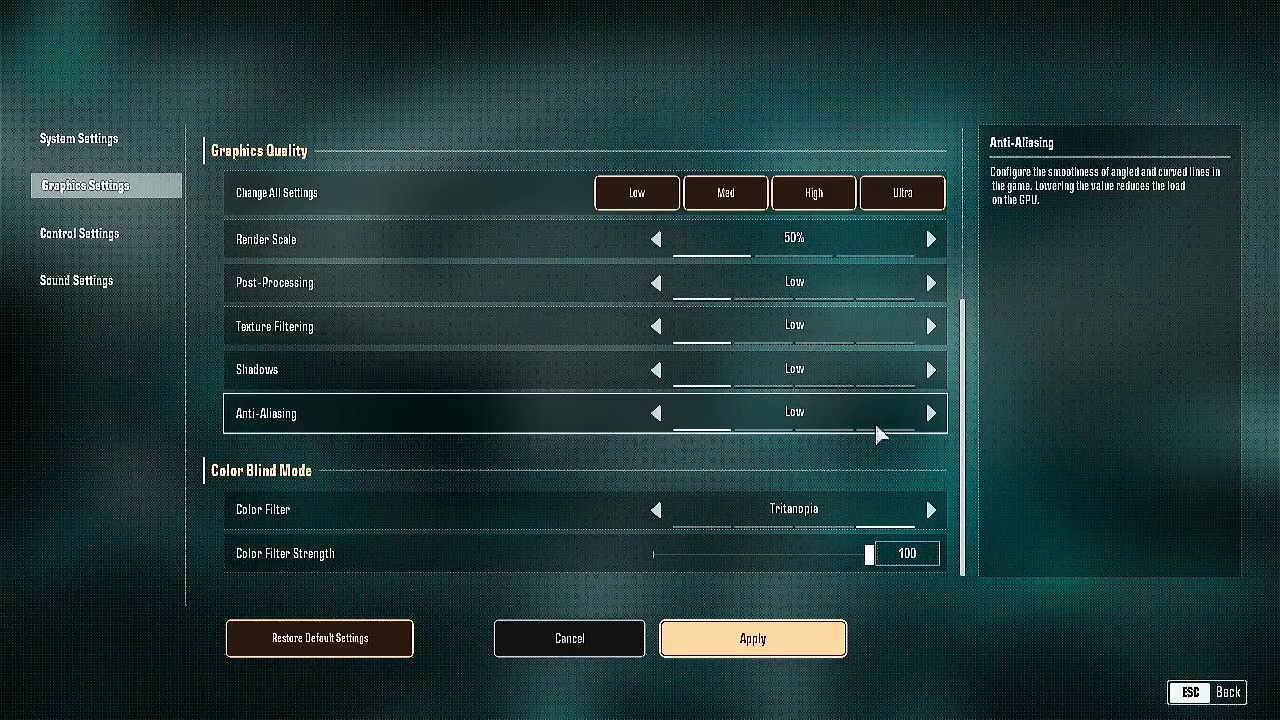
Set the color blind mode's Color Filter to OFF
click(657, 511)
click(657, 511)
click(657, 511)
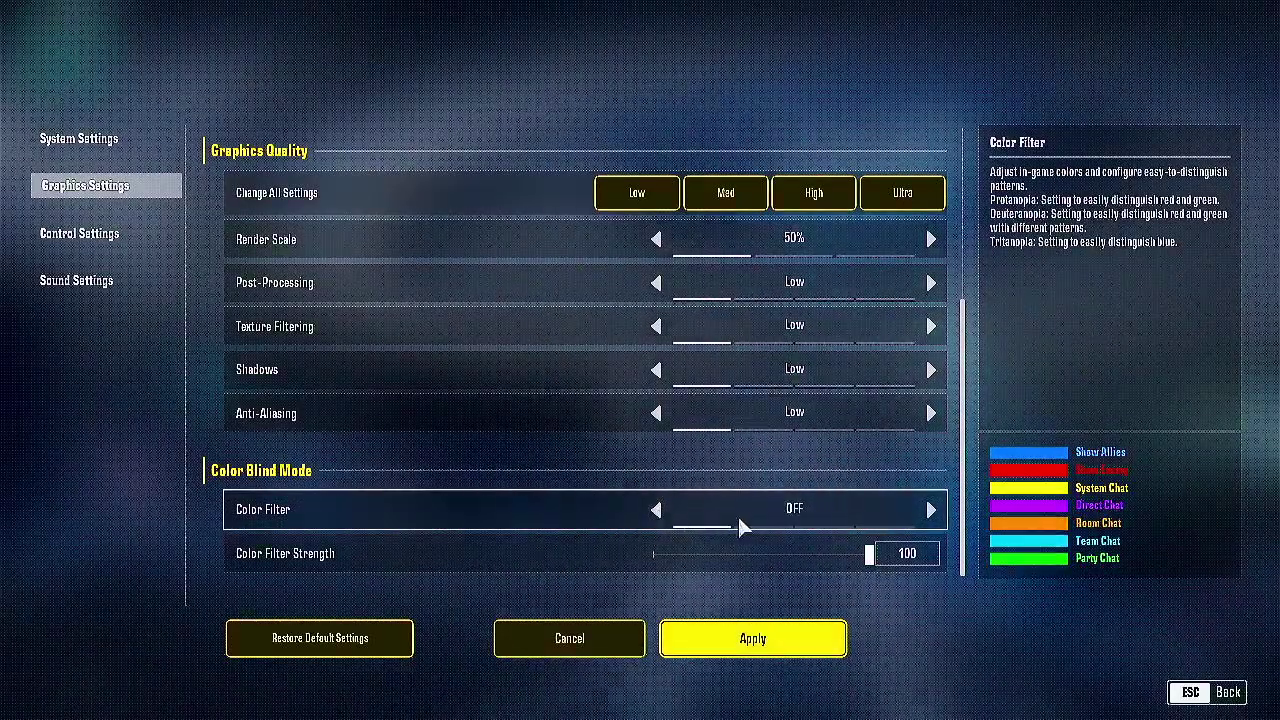
Try the other Color Filter modes, including Deuteranopia, and return the filter to OFF
click(931, 511)
click(931, 511)
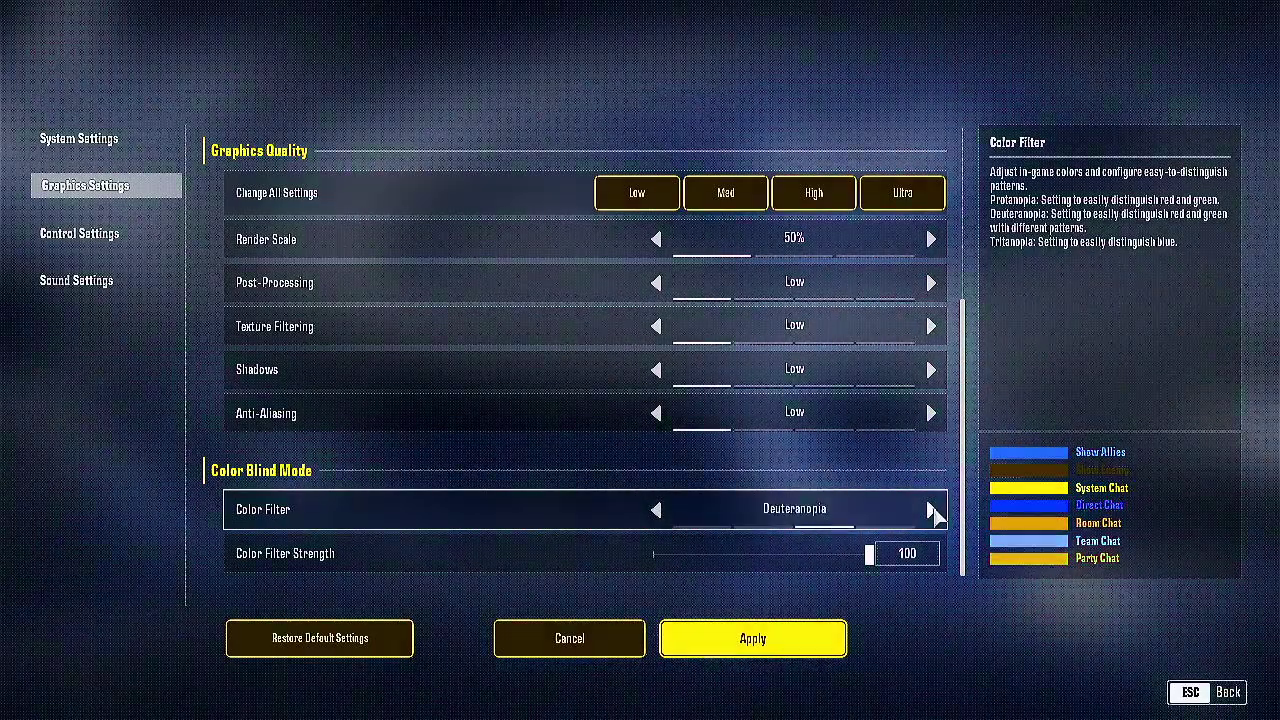
click(931, 511)
click(657, 511)
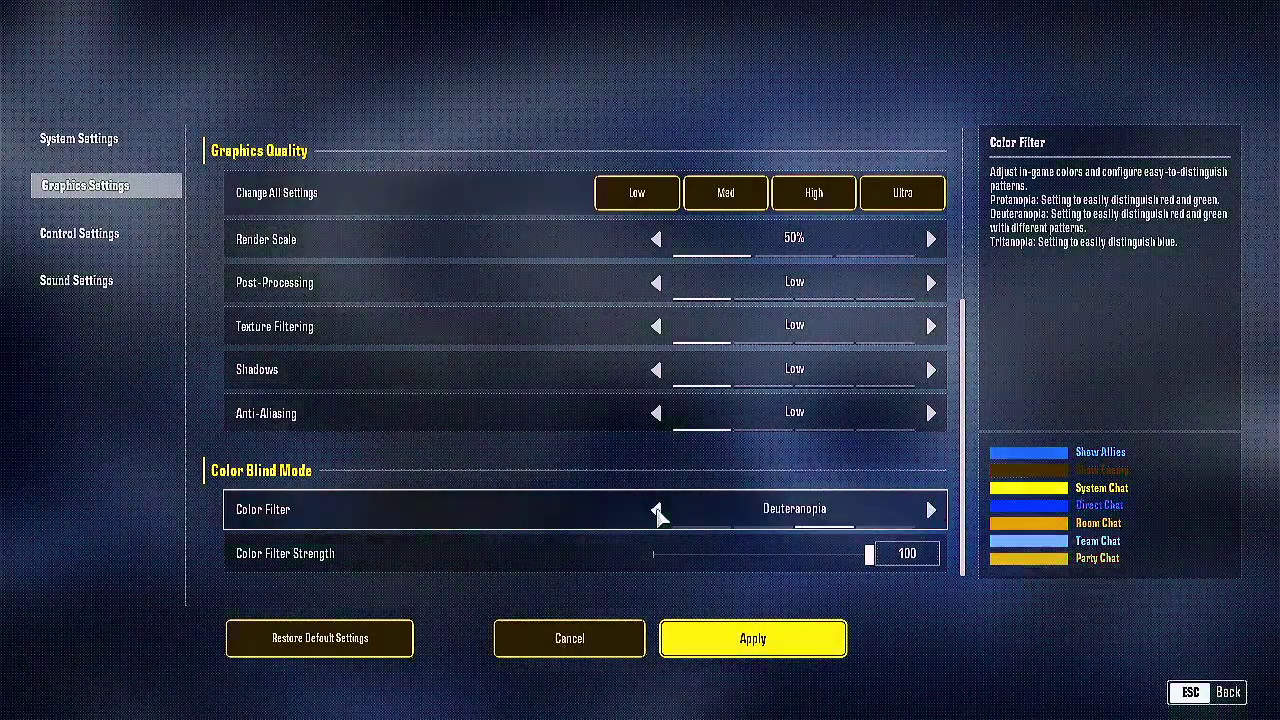
click(657, 511)
click(657, 511)
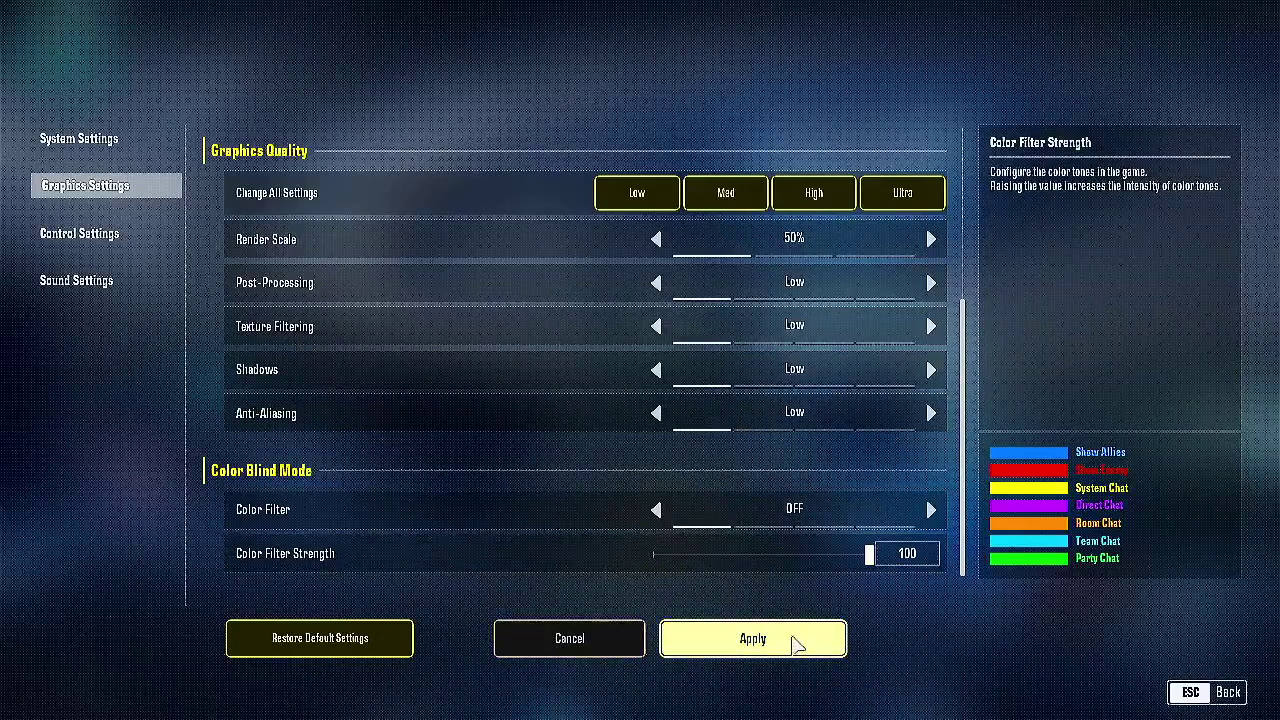
Set the Color Filter Strength to 0 and apply the graphics settings
drag(869, 554, 613, 541)
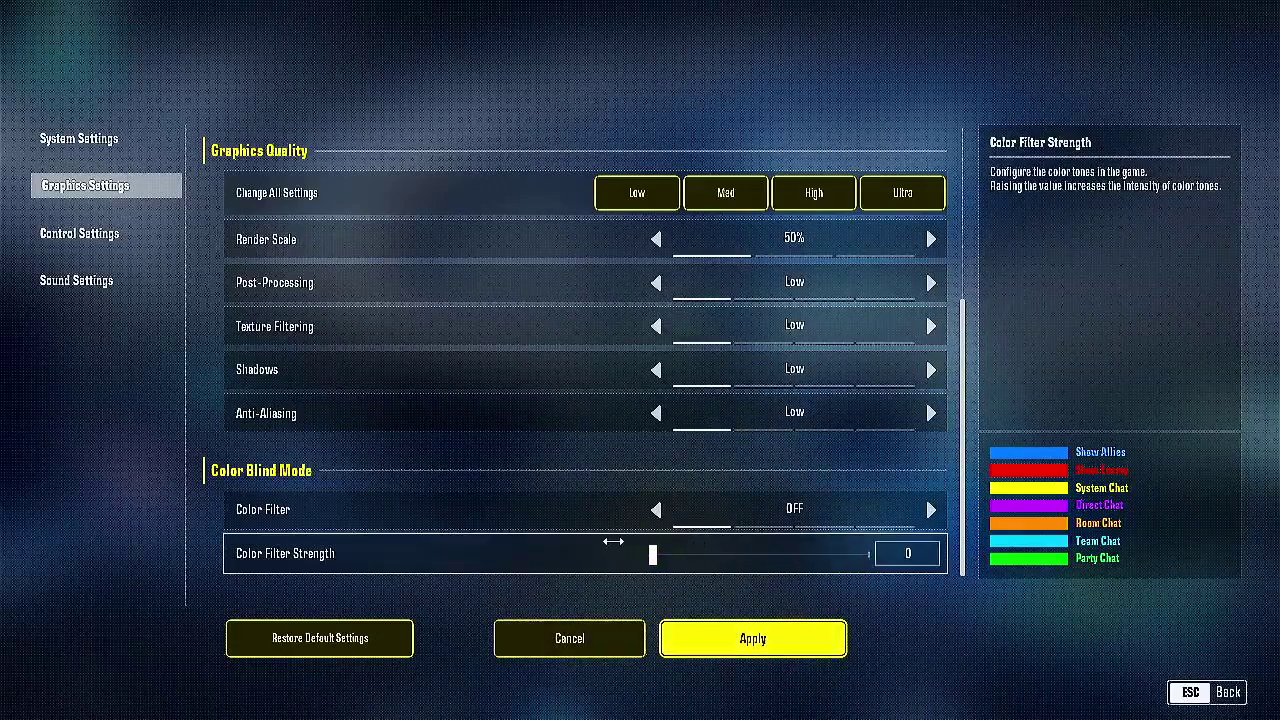
click(818, 655)
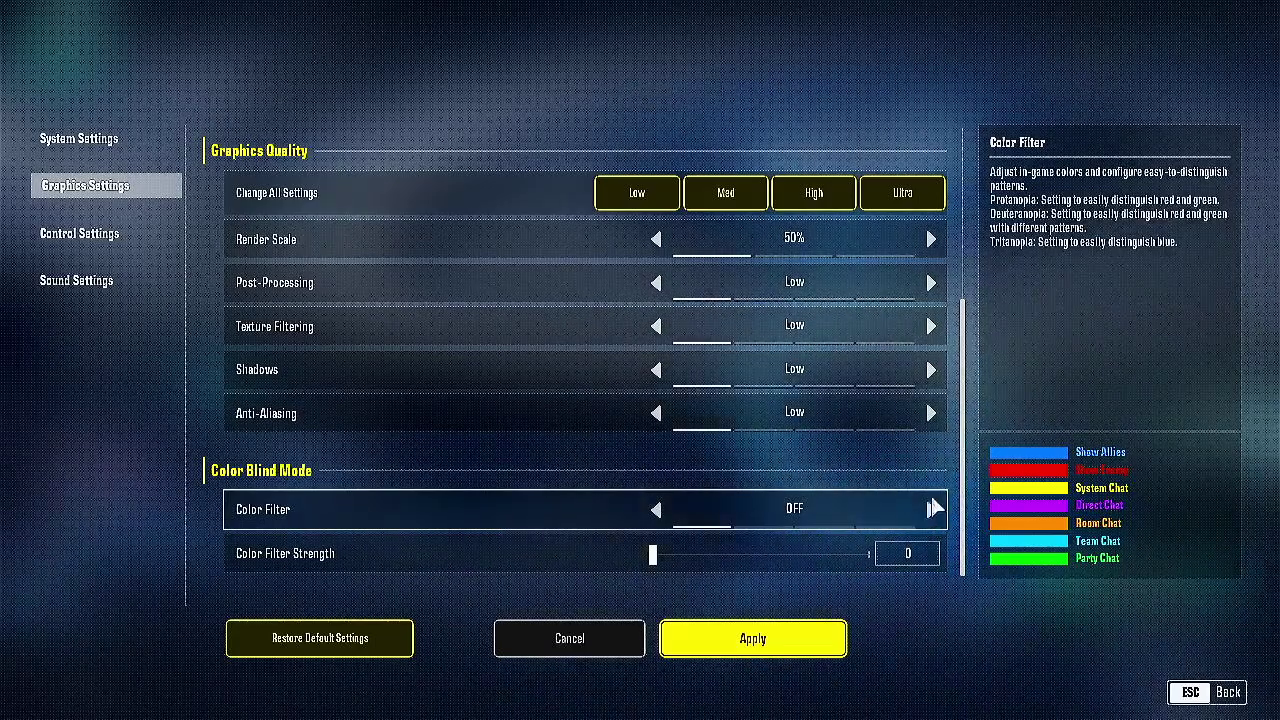
scroll(930, 512, up, 1)
scroll(933, 510, up, 3)
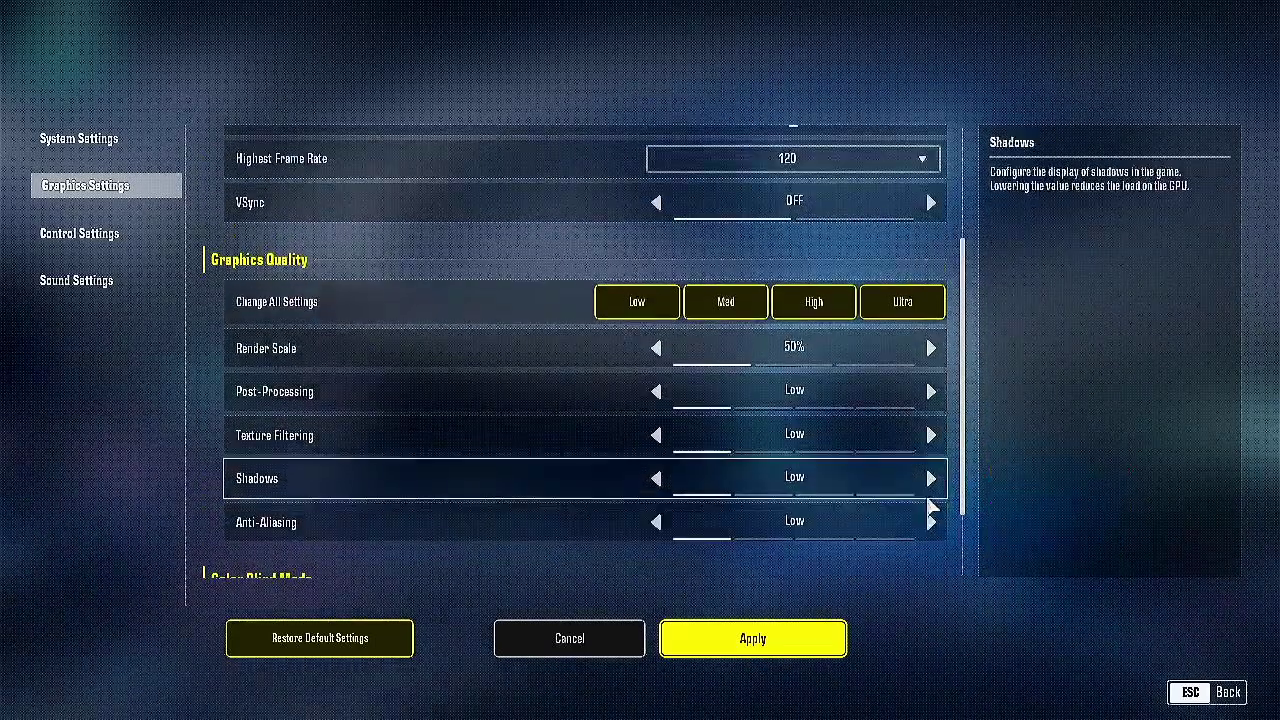
scroll(930, 512, up, 2)
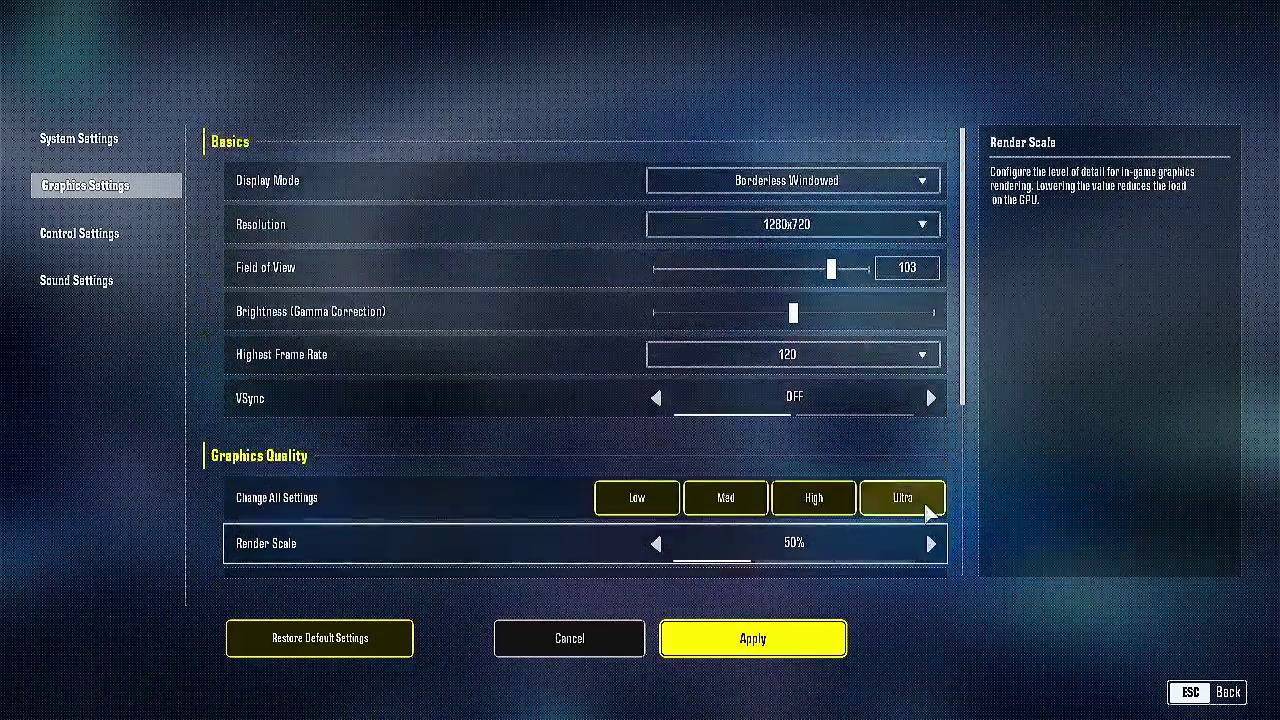
scroll(908, 505, down, 5)
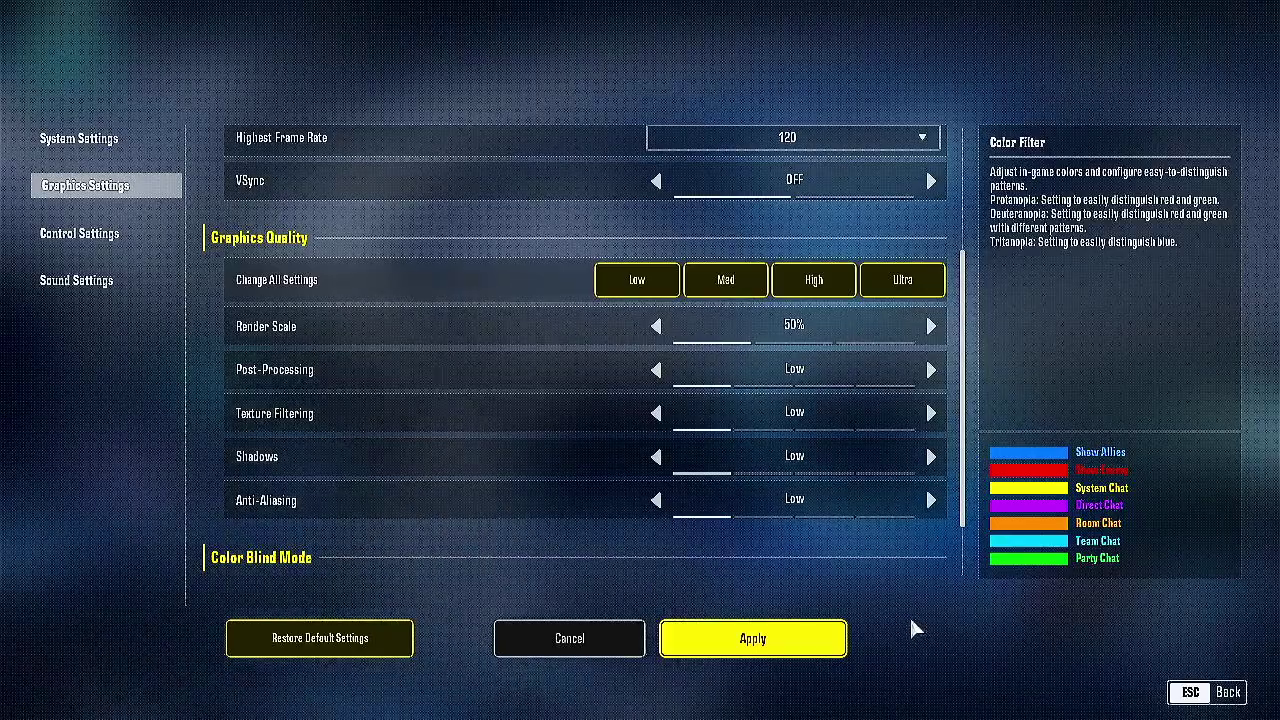
Switch to Registry Editor and move its window so the key tree and address path are fully in view
key(alt+Tab)
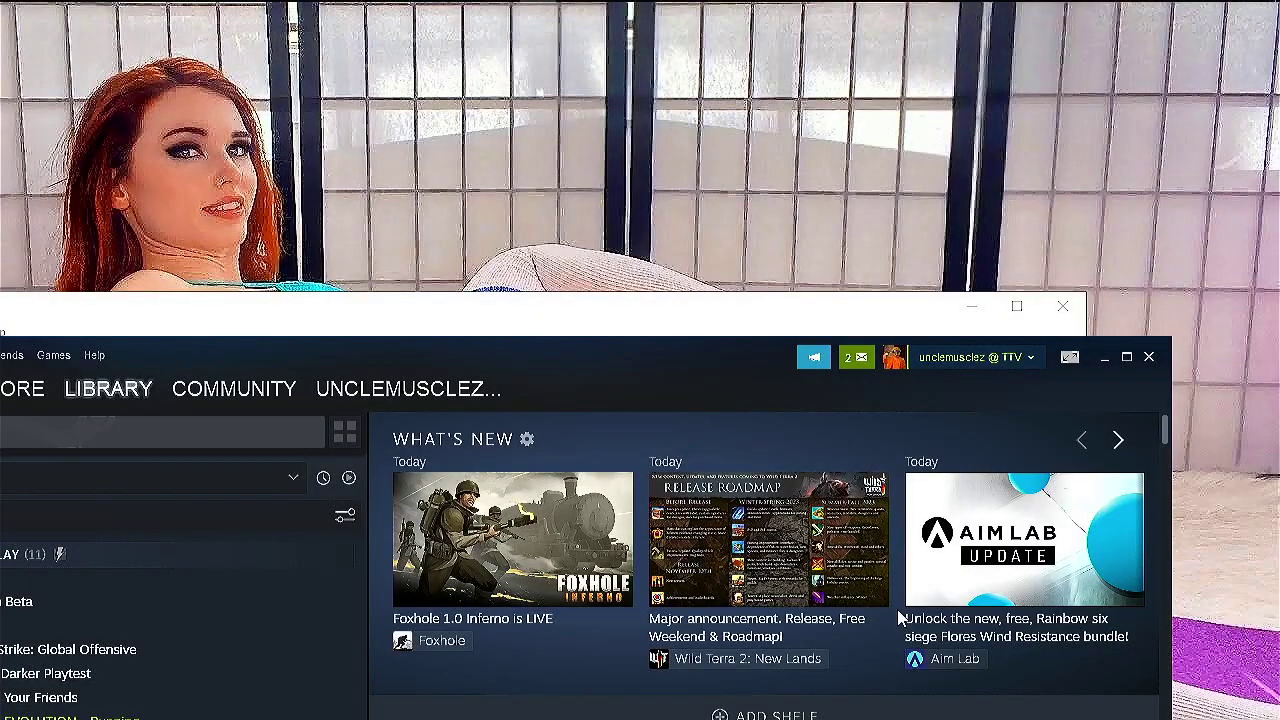
click(729, 322)
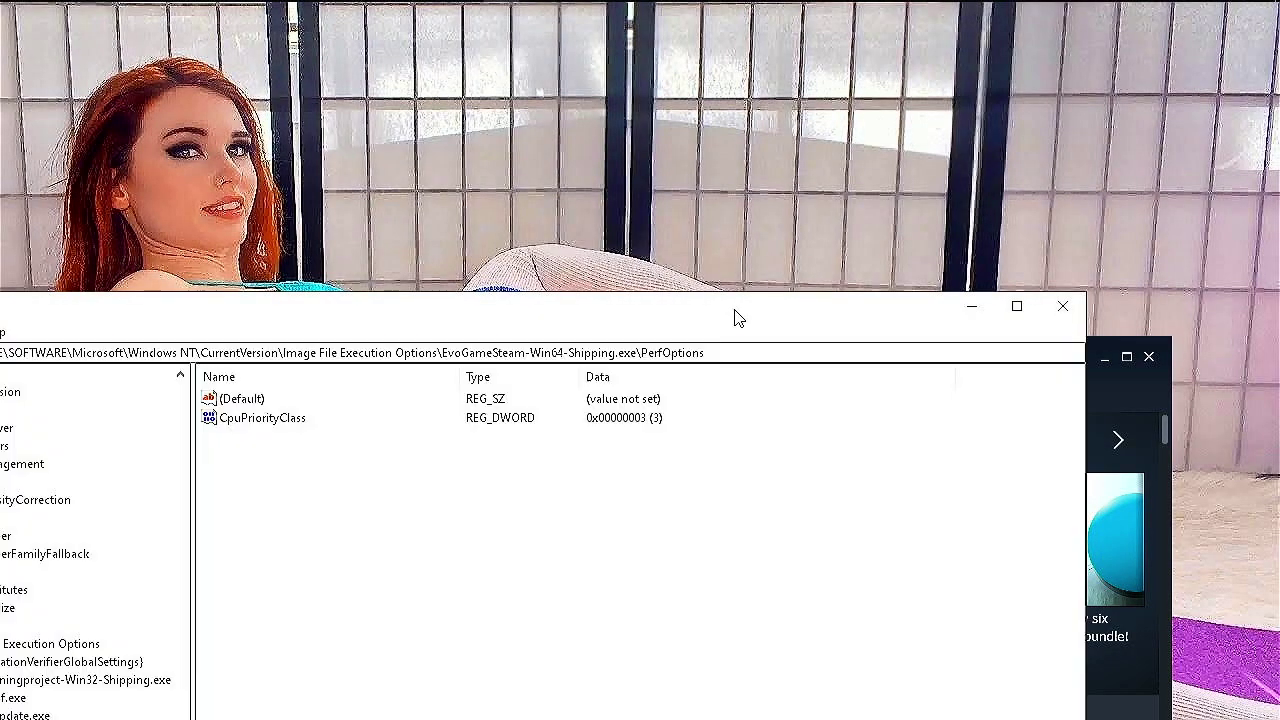
drag(858, 10, 915, 27)
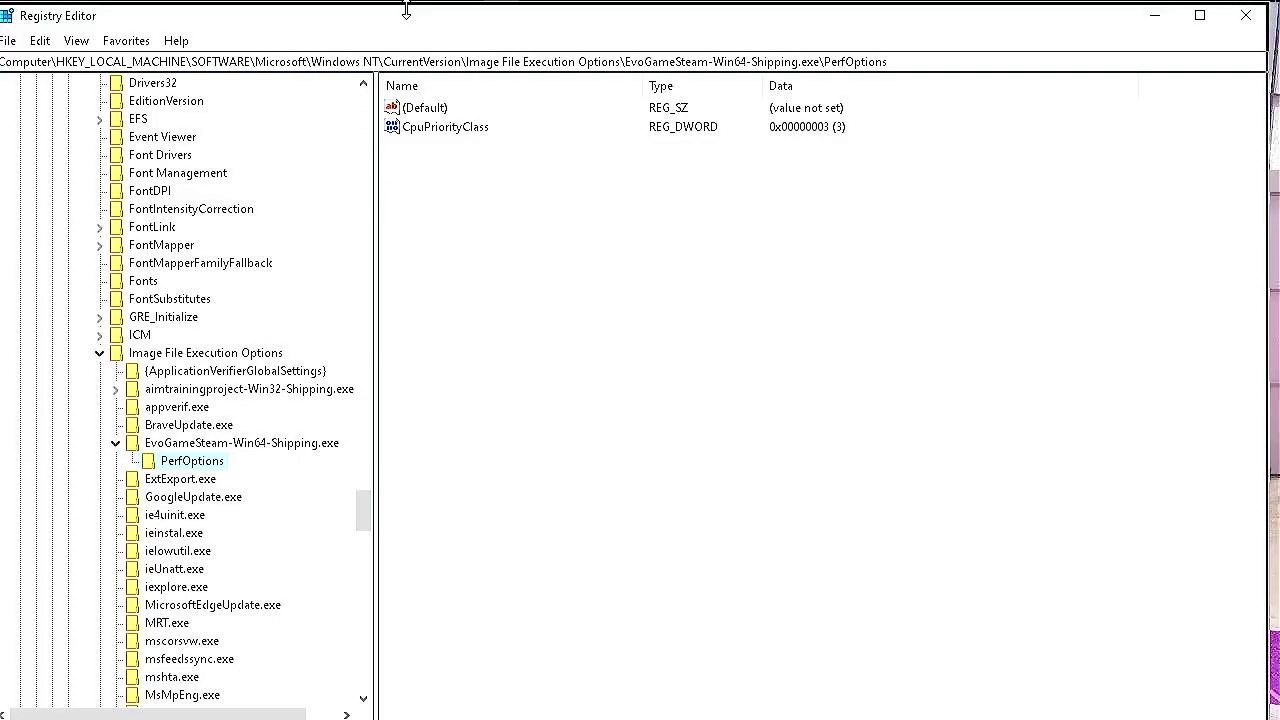
mouse_move(449, 25)
mouse_down()
mouse_move(570, 37)
mouse_move(443, 27)
mouse_up()
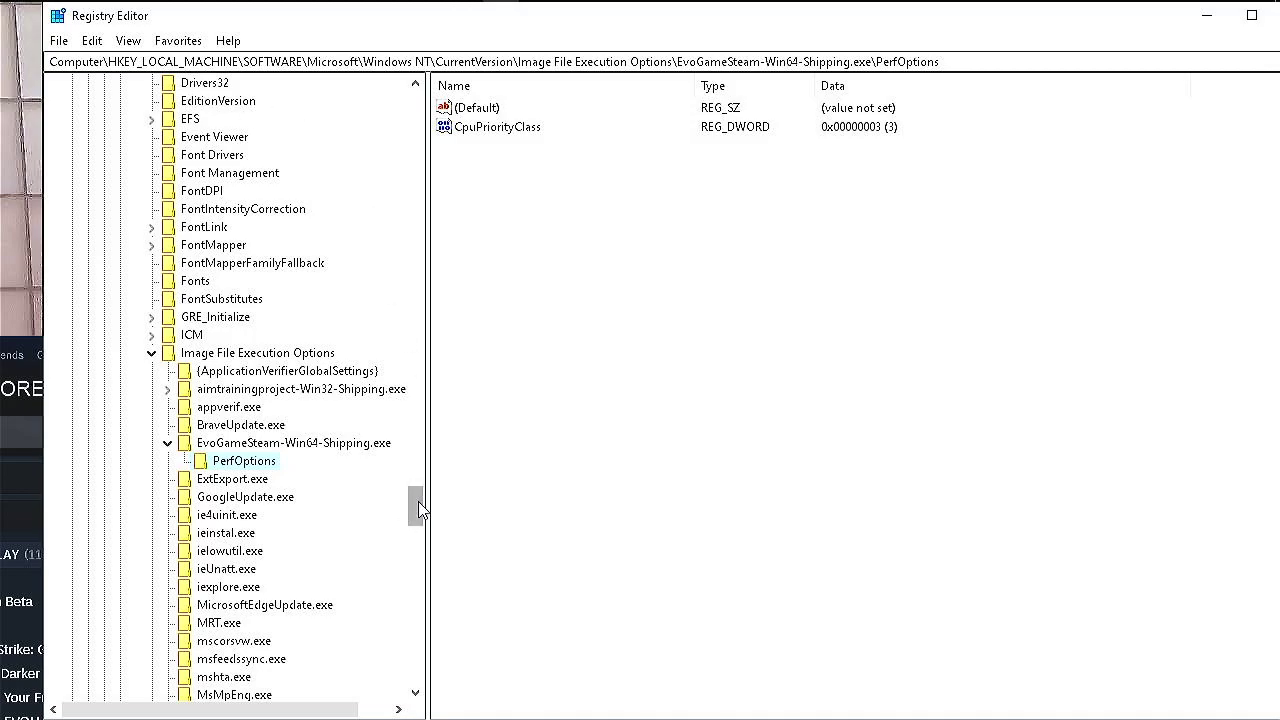
Trace the key path from HKEY_LOCAL_MACHINE to Image File Execution Options and view the item types that can be created there
drag(418, 501, 418, 68)
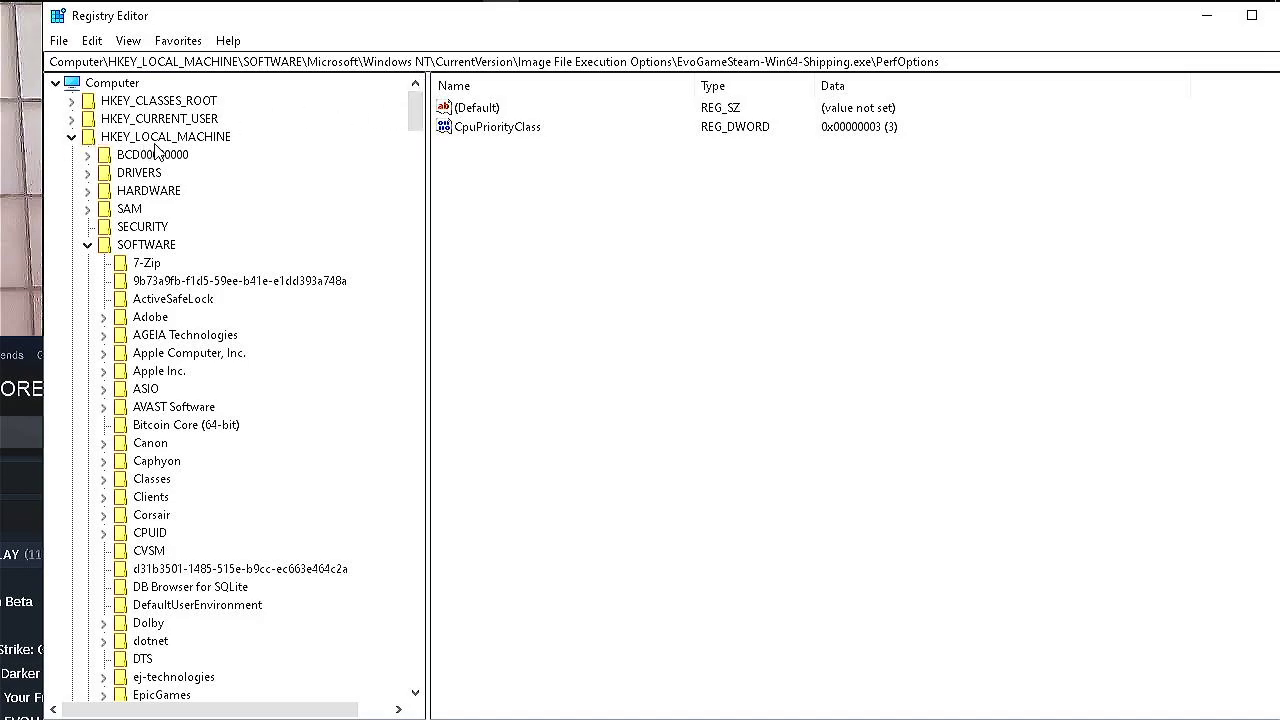
drag(418, 119, 409, 500)
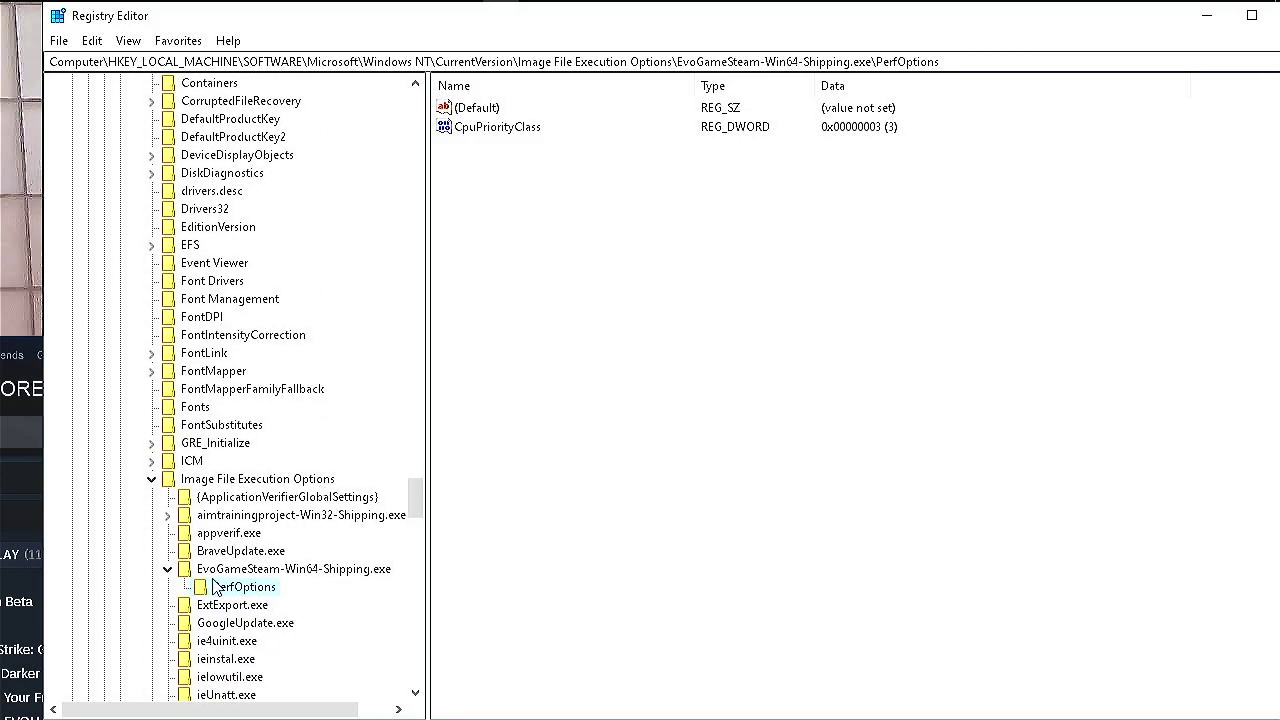
right_click(256, 479)
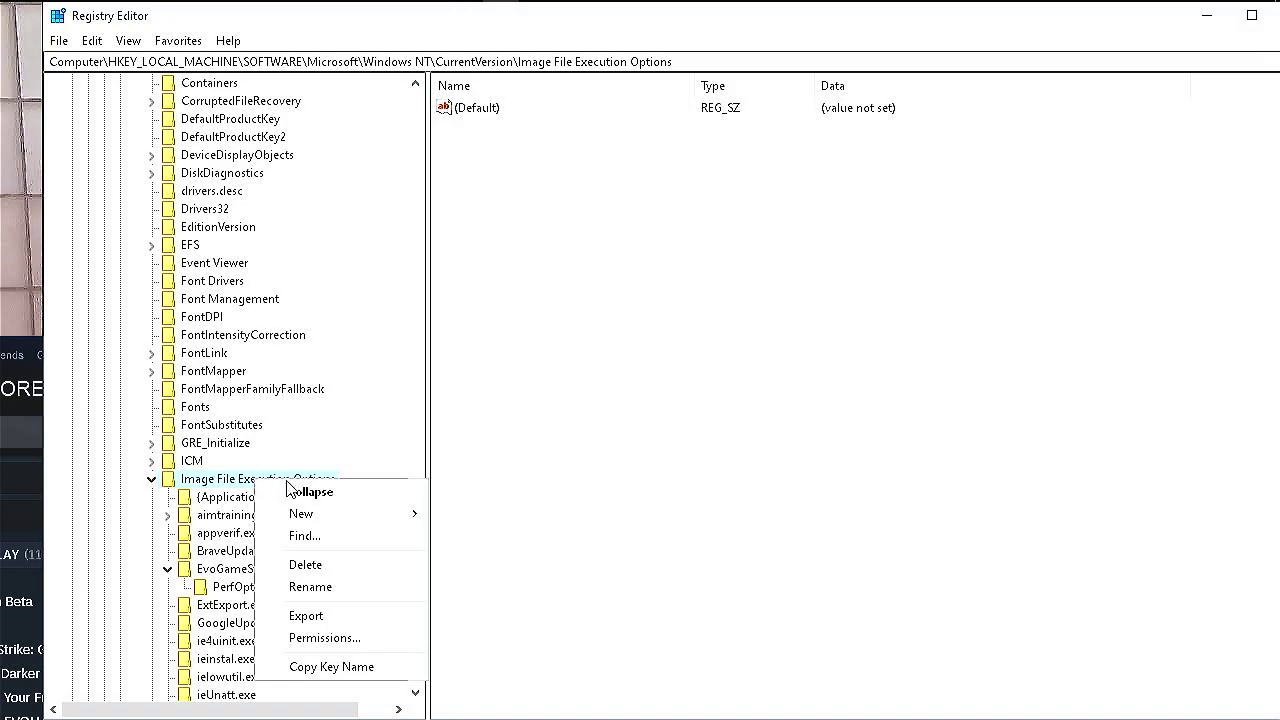
mouse_move(355, 515)
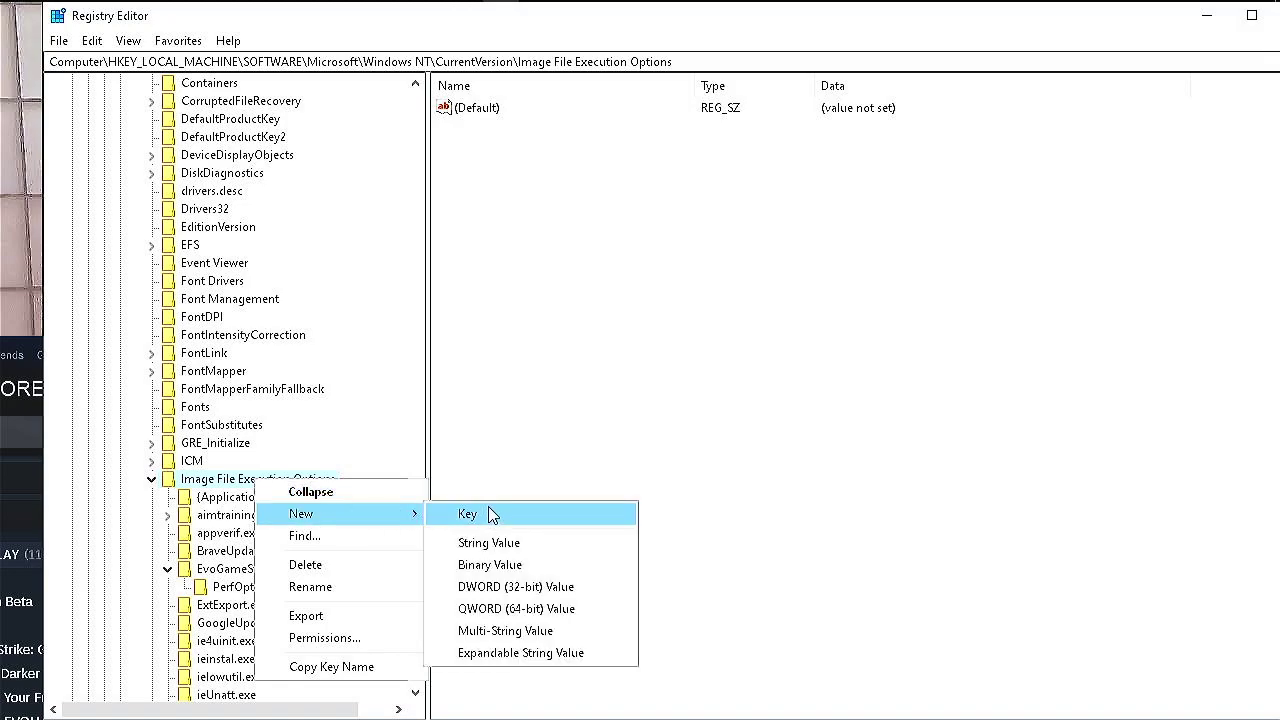
click(514, 449)
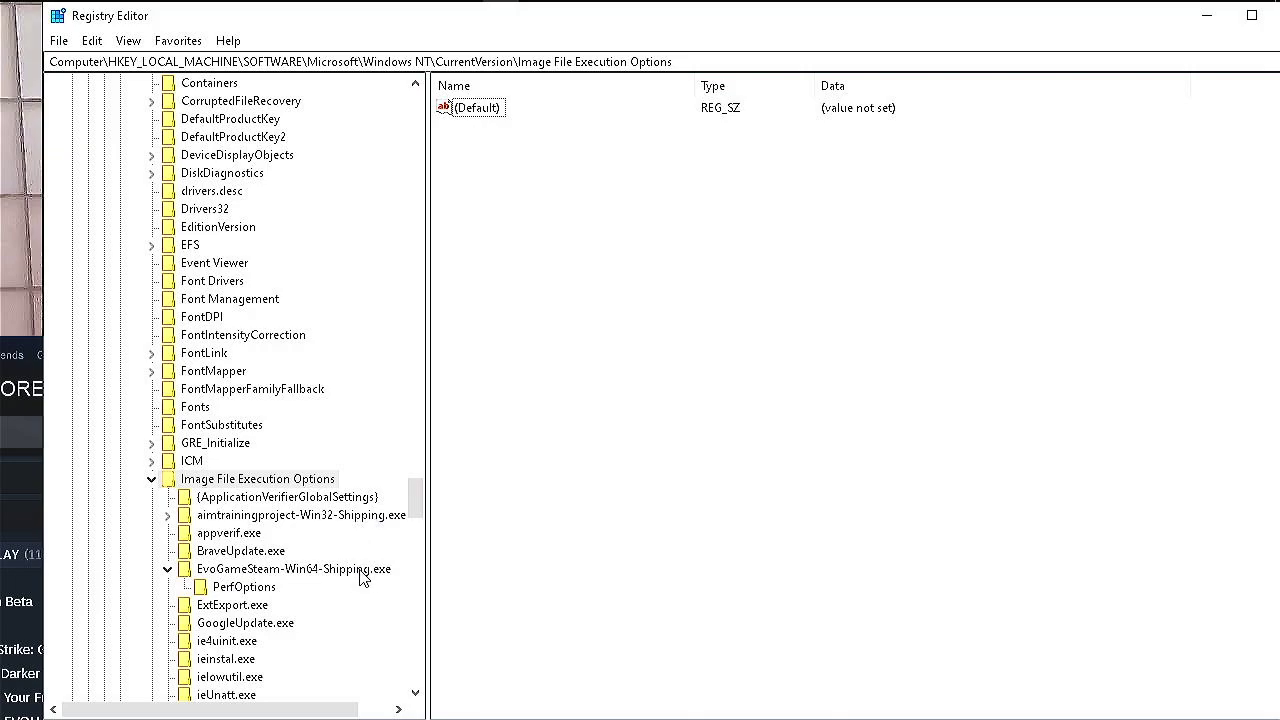
Create a trial subkey with the default name under EvoGameSteam-Win64-Shipping.exe
right_click(222, 571)
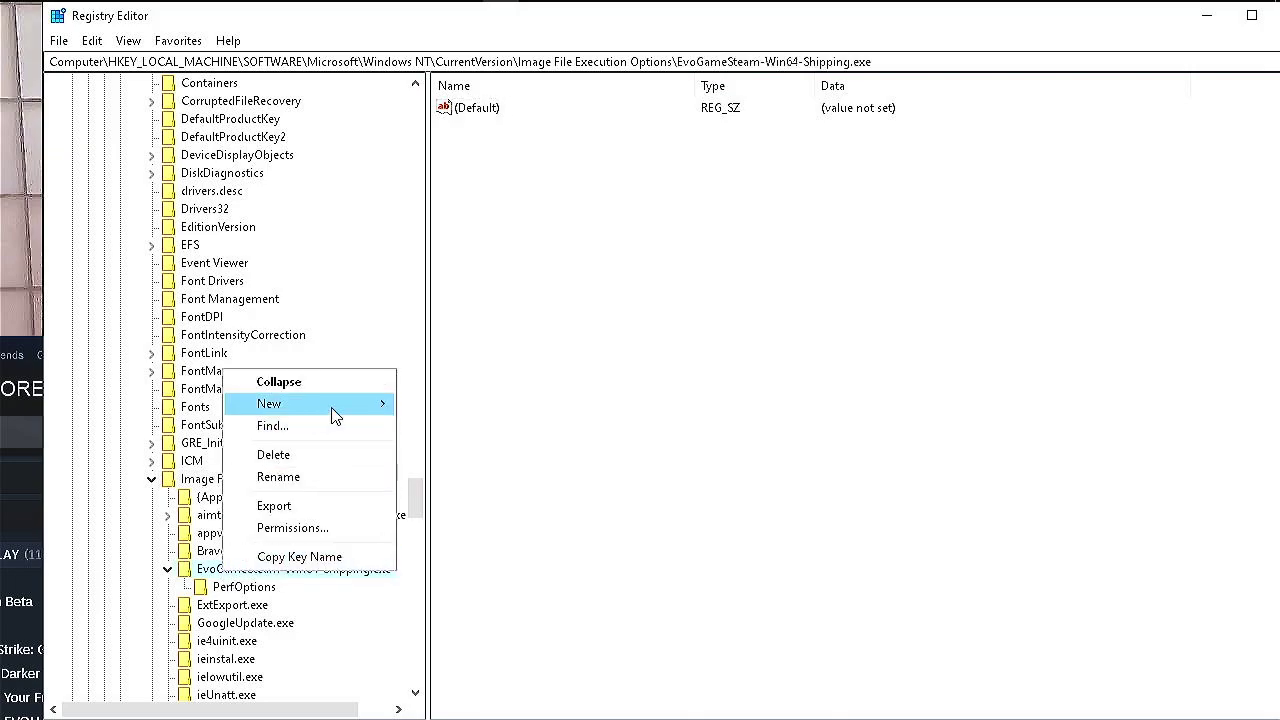
mouse_move(335, 410)
click(430, 404)
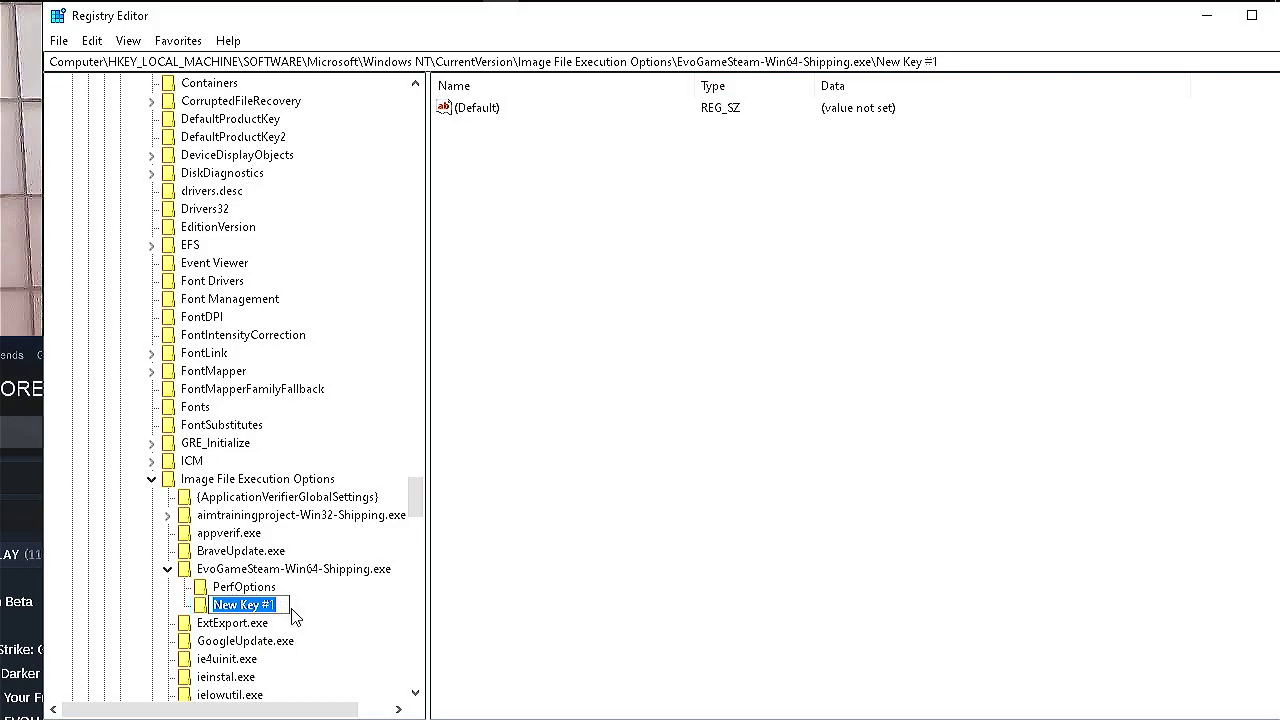
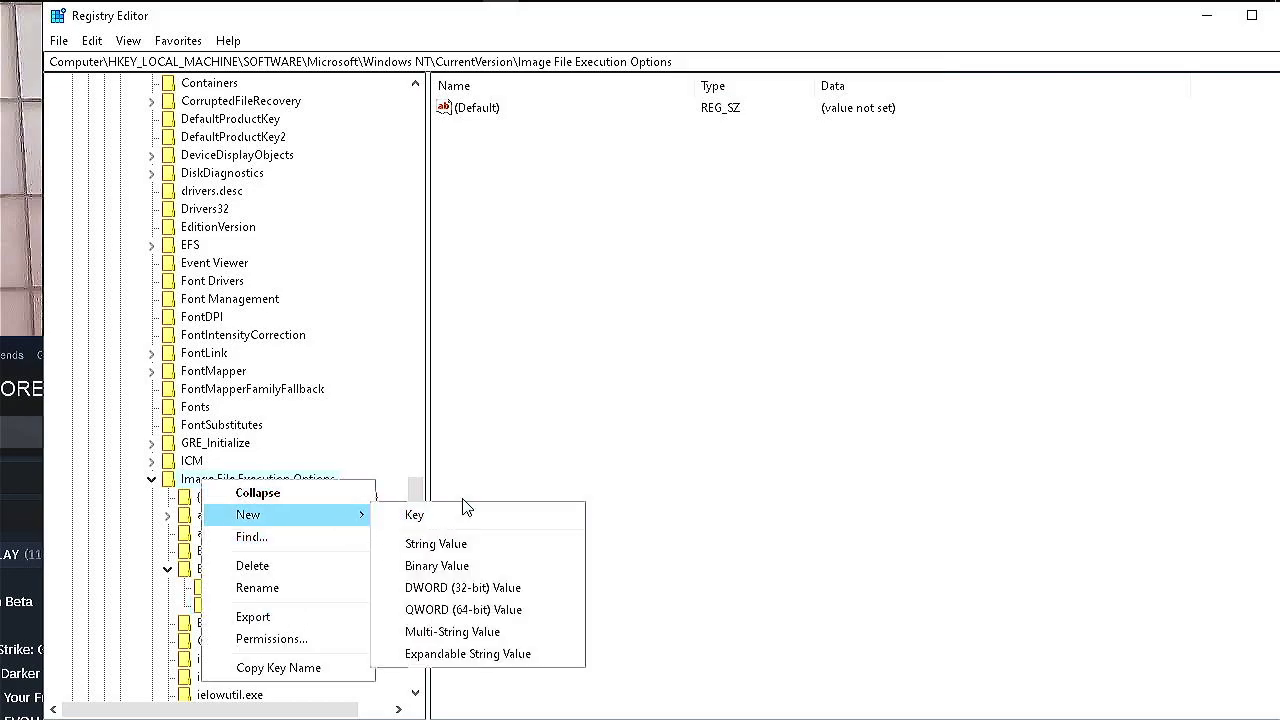
Create a key with the default name directly under Image File Execution Options, then delete it
click(506, 512)
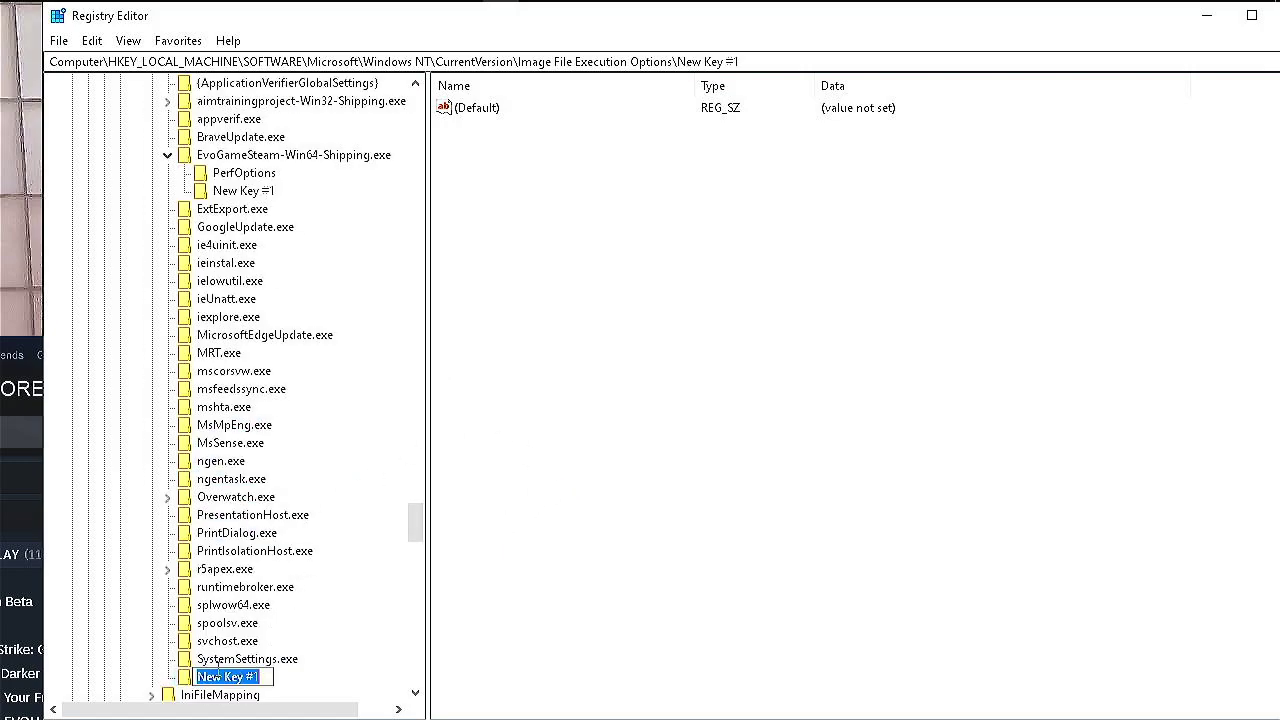
key(Return)
key(Delete)
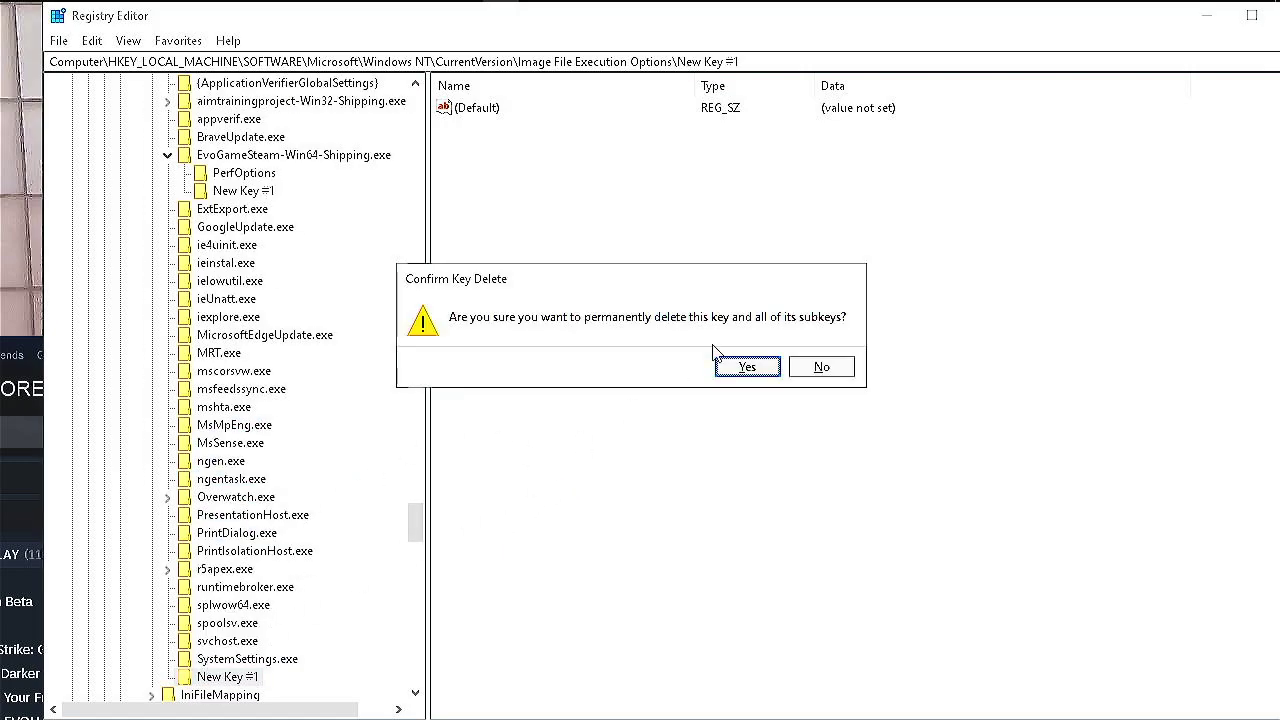
click(750, 368)
Delete the New Key #1 subkey under EvoGameSteam-Win64-Shipping.exe
scroll(418, 520, up, 4)
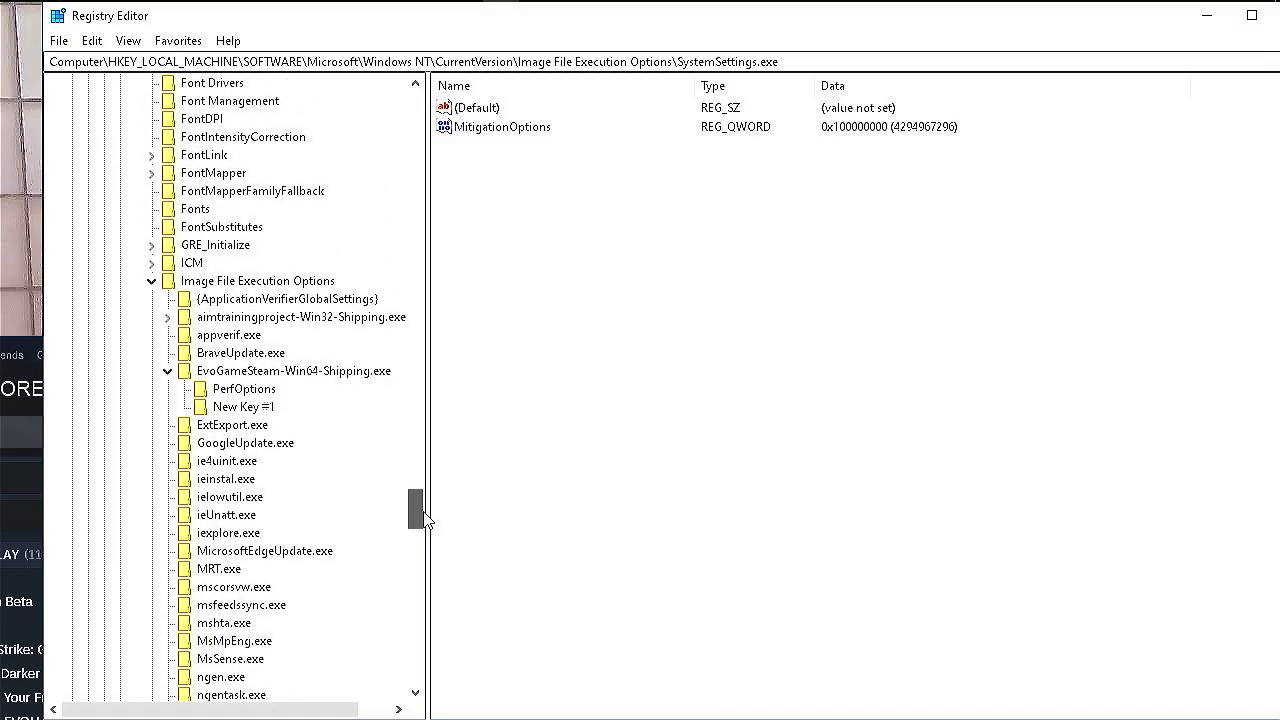
scroll(422, 518, up, 1)
click(243, 442)
key(Delete)
click(717, 370)
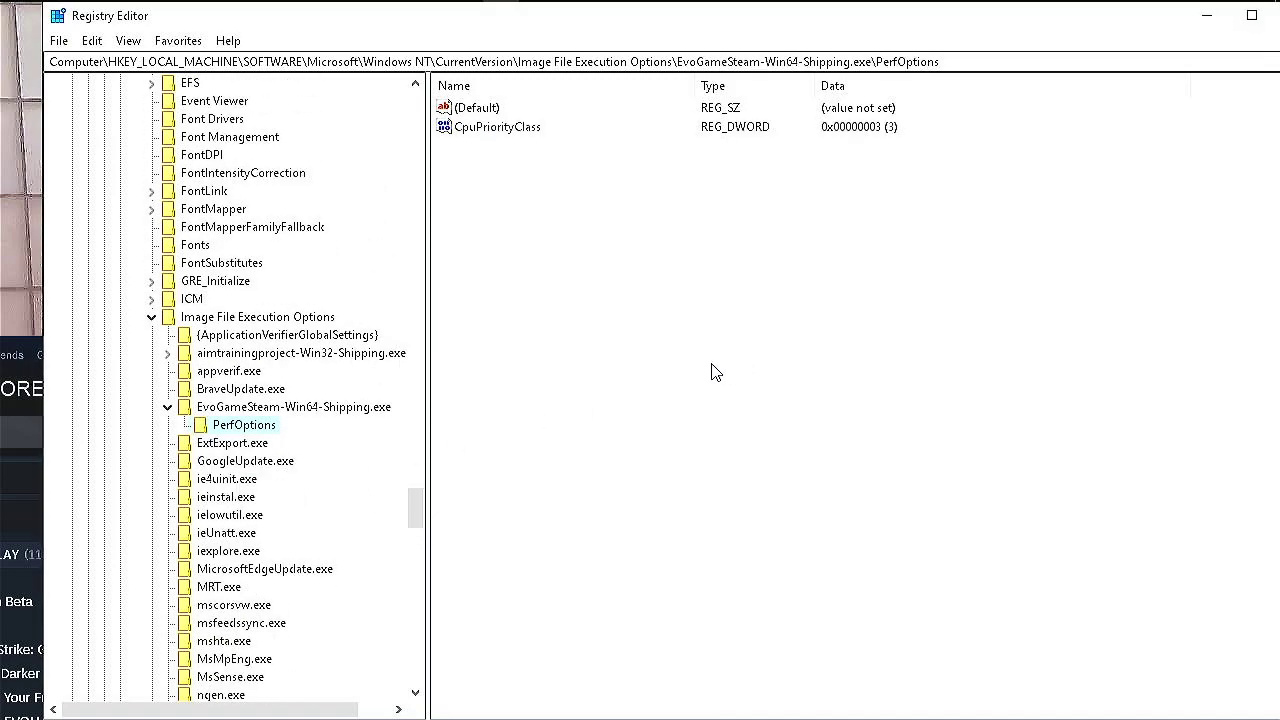
Add a new subkey beside PerfOptions under EvoGameSteam-Win64-Shipping.exe, keeping its default name
scroll(420, 508, up, 1)
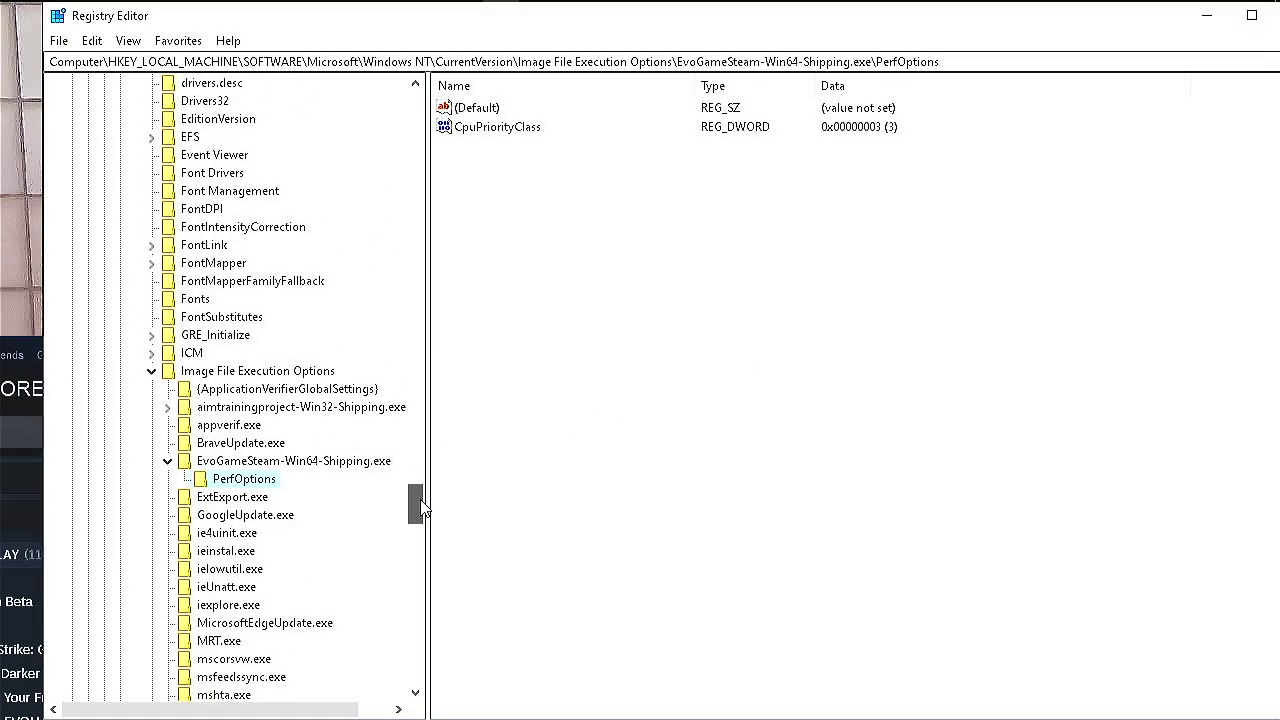
click(288, 463)
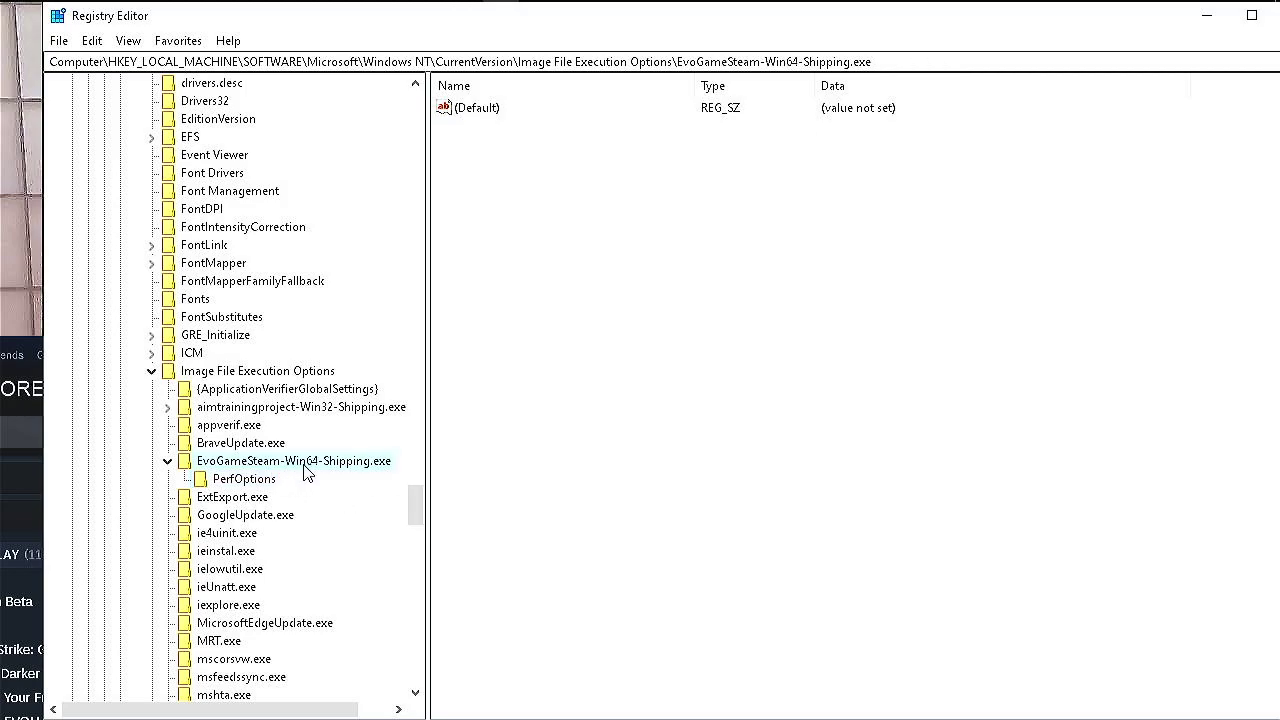
right_click(305, 471)
mouse_move(514, 500)
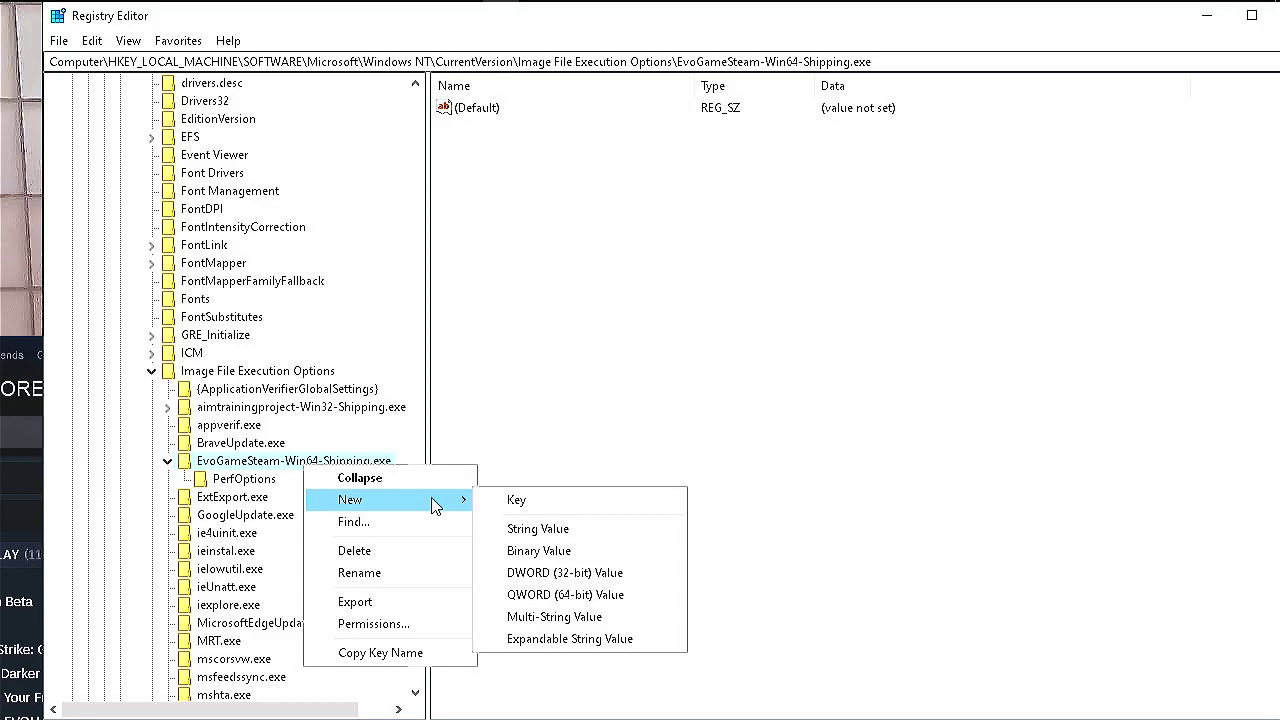
click(555, 508)
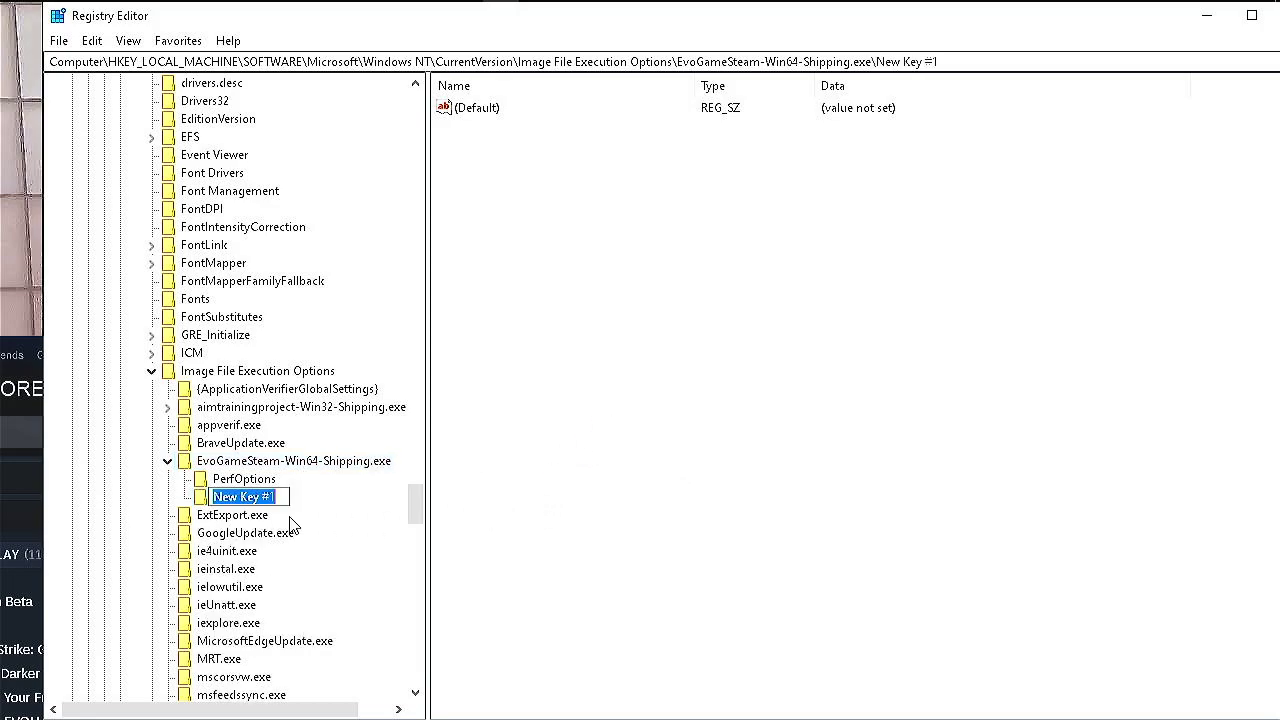
click(202, 503)
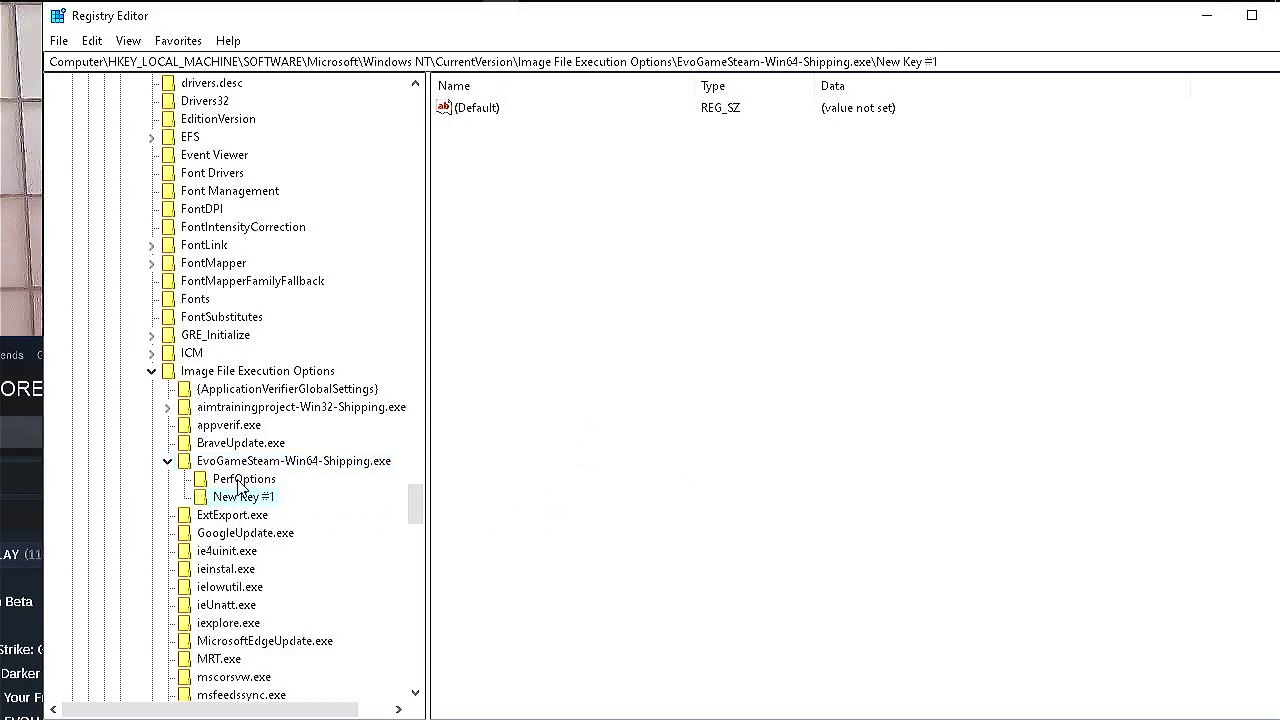
Delete the New Key #1 subkey beside PerfOptions under EvoGameSteam-Win64-Shipping.exe
key(Delete)
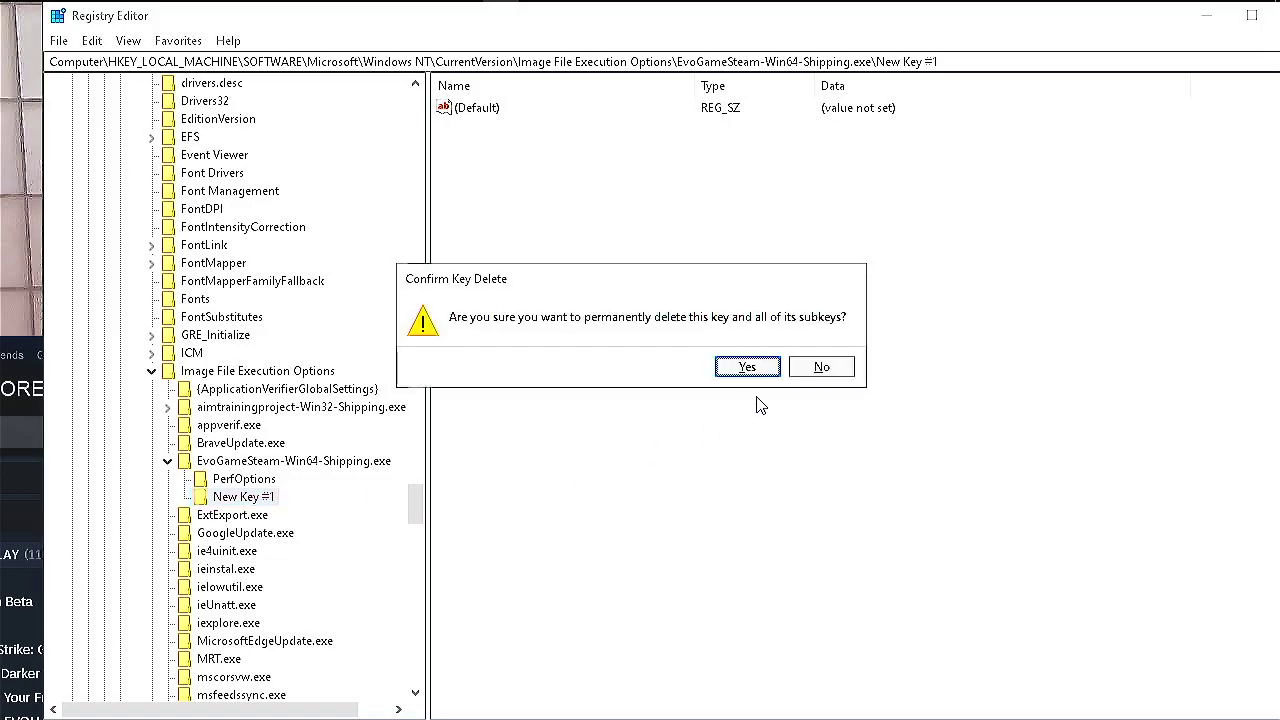
click(749, 368)
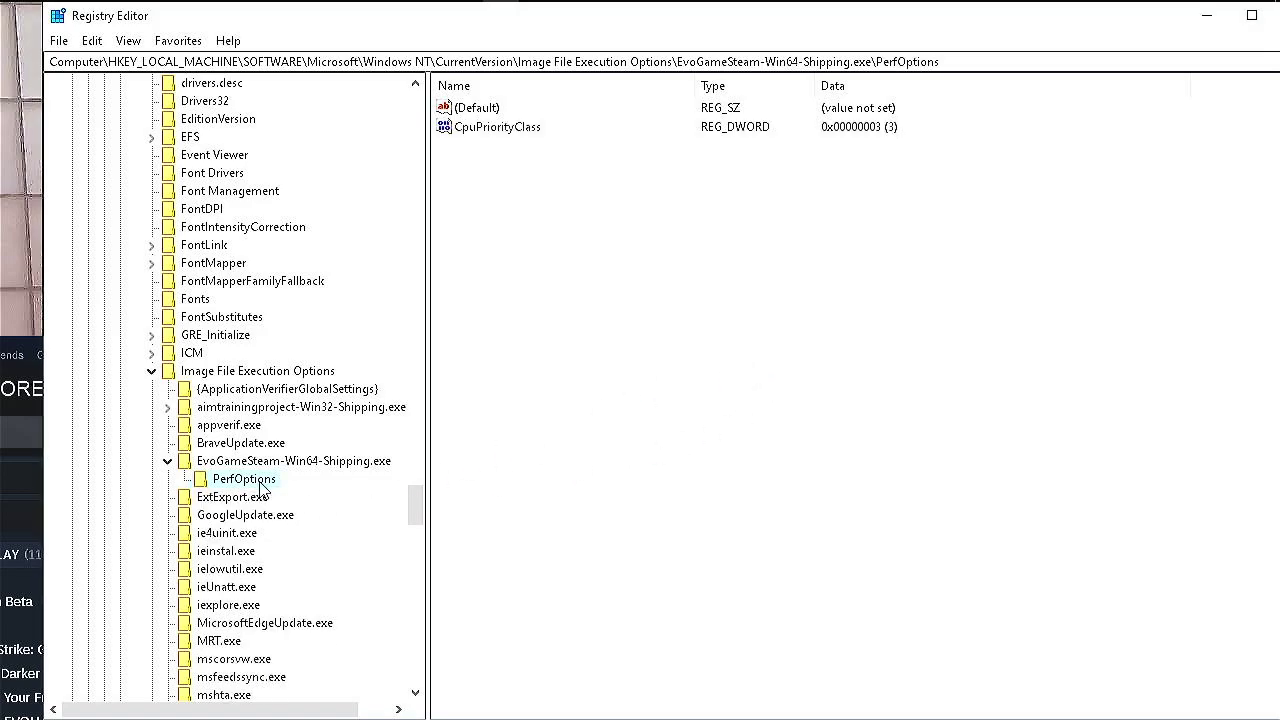
Add a trial DWORD (32-bit) value with the default name to PerfOptions and delete it again
right_click(569, 182)
mouse_move(645, 203)
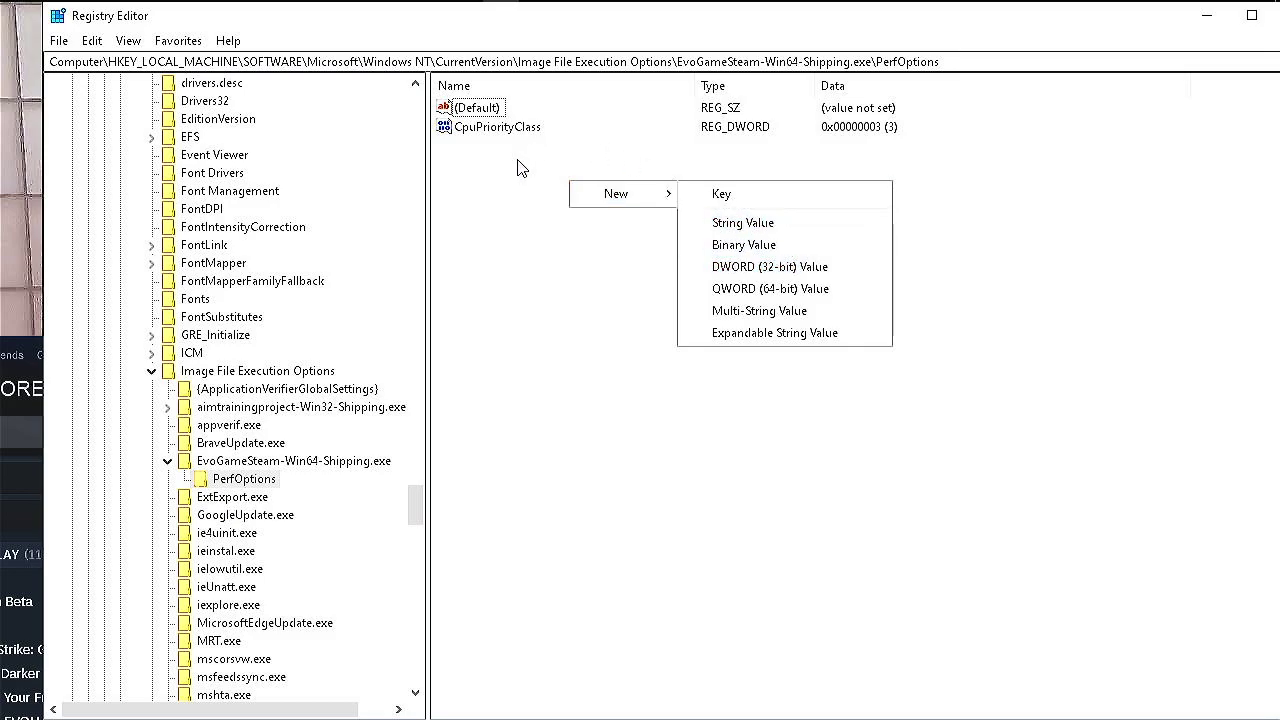
click(800, 267)
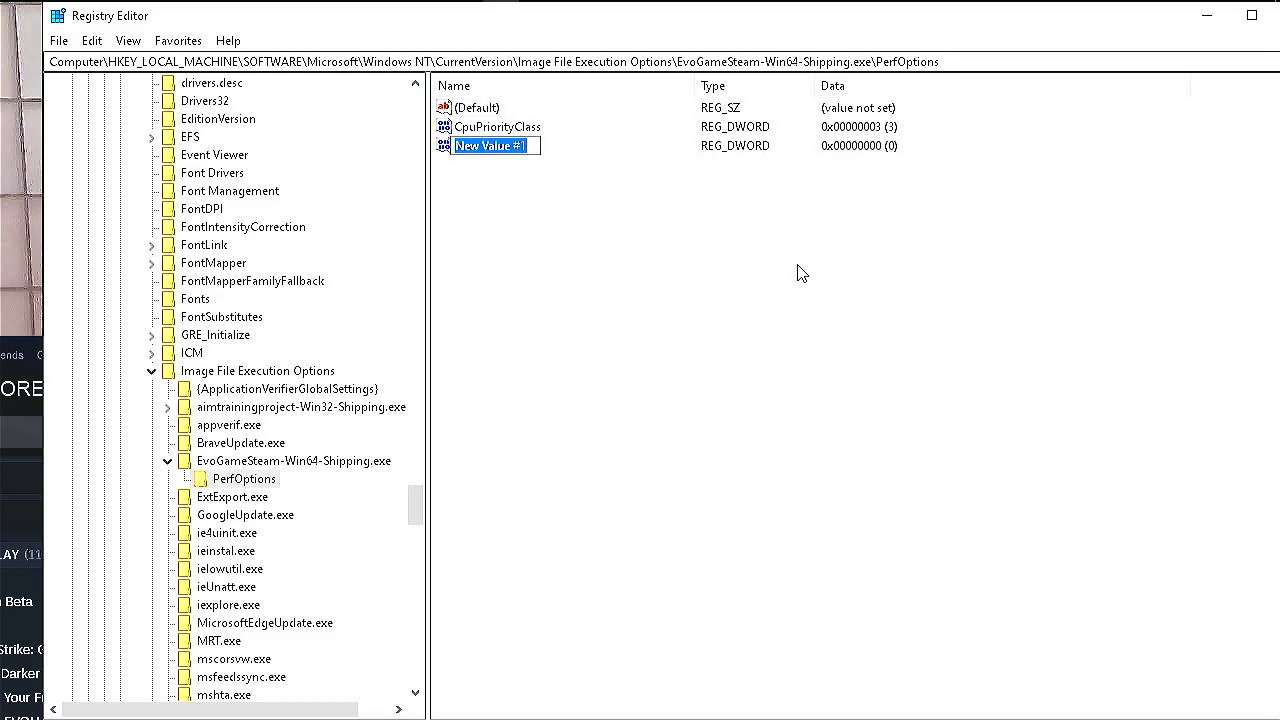
click(473, 130)
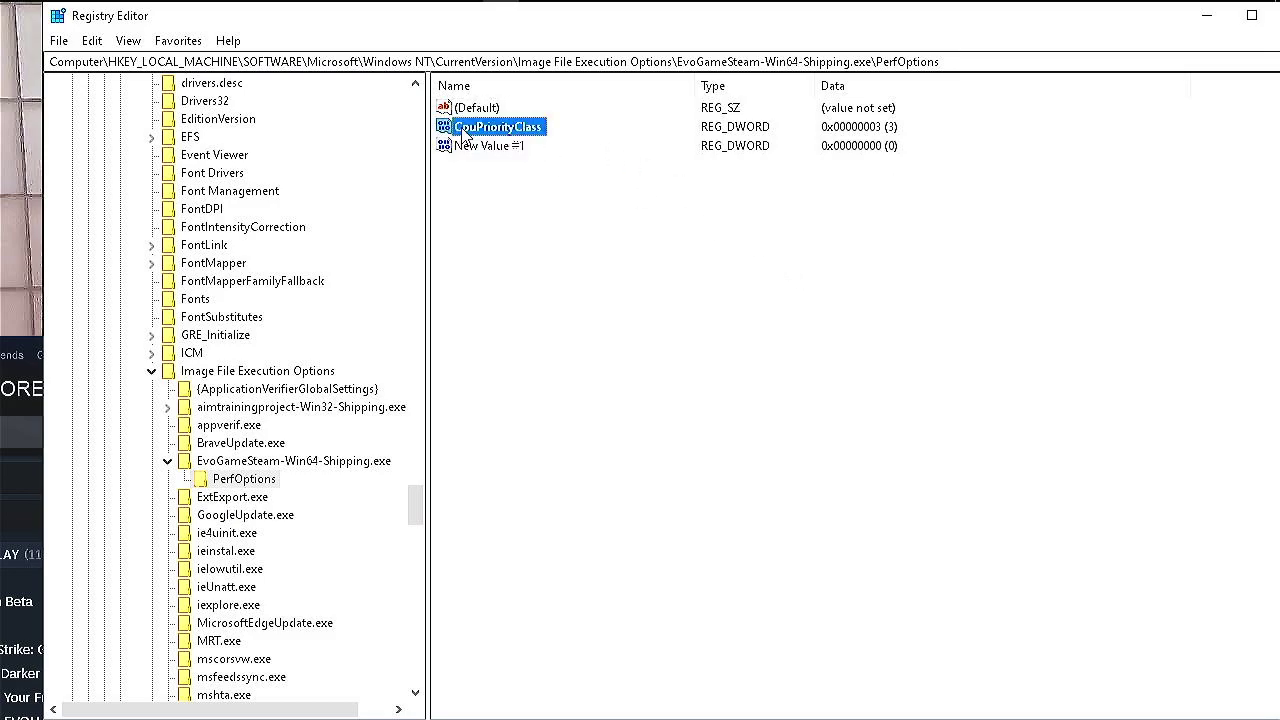
click(525, 147)
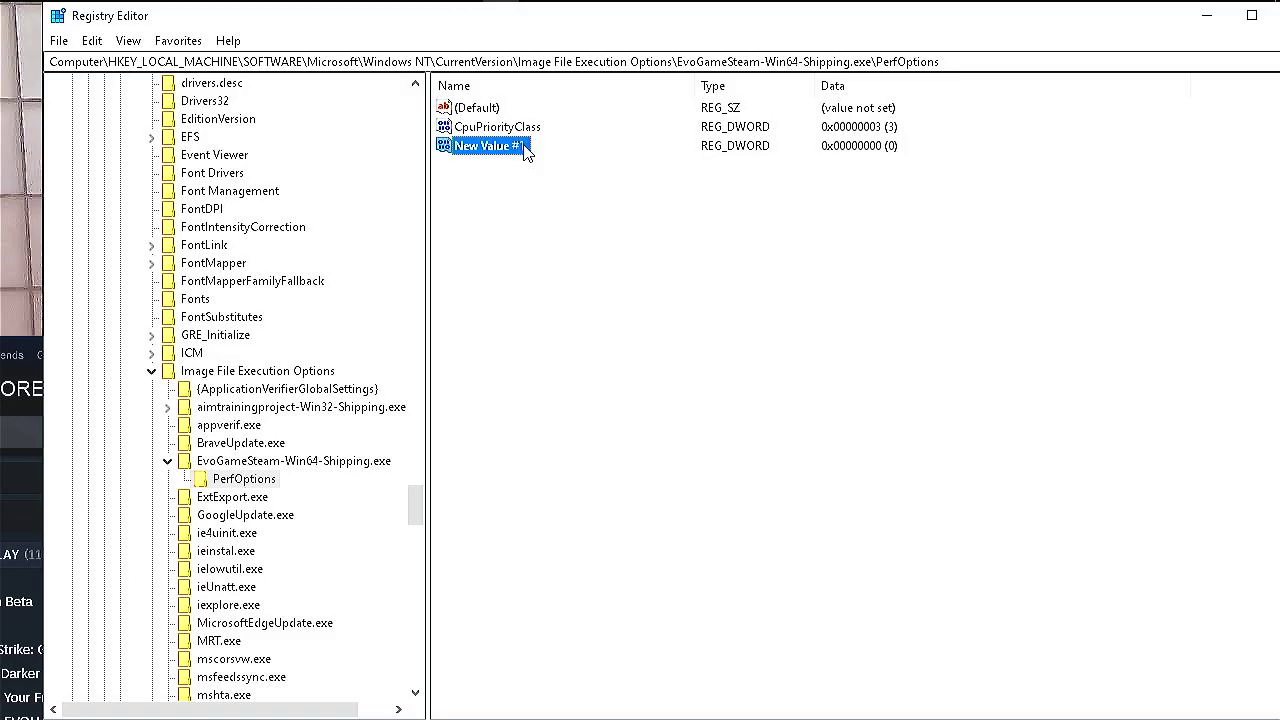
key(Delete)
click(794, 374)
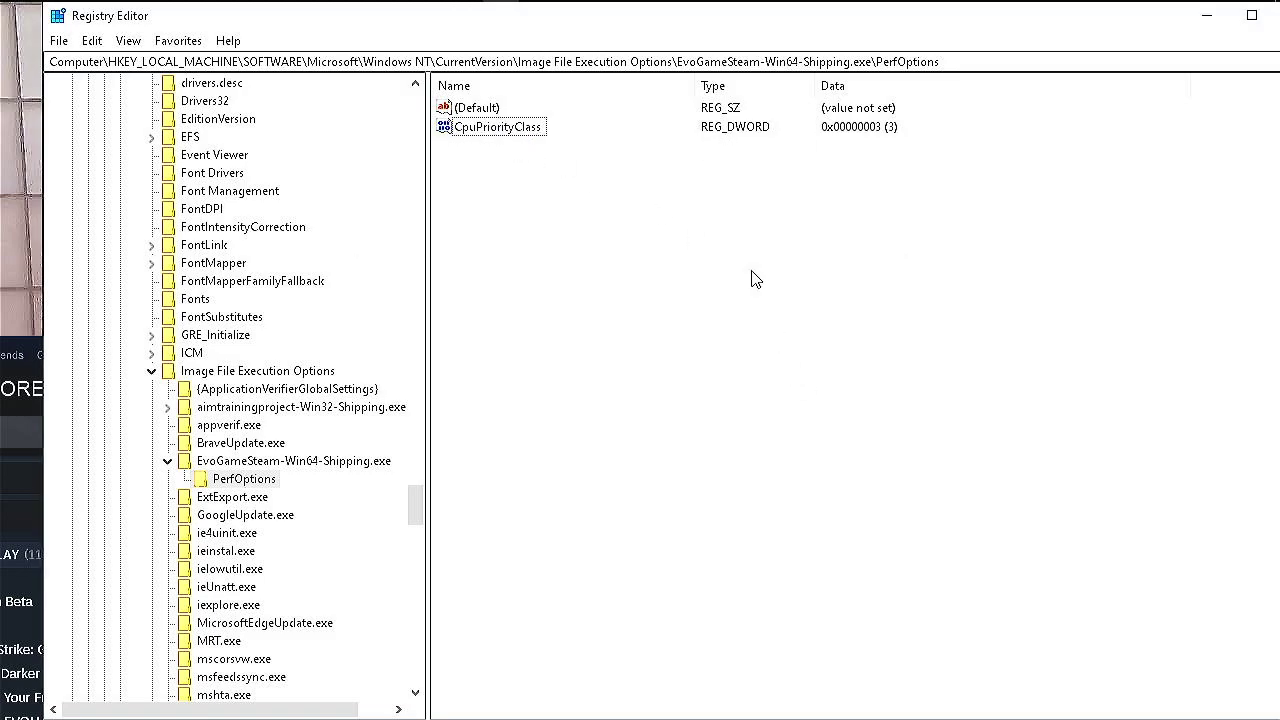
Inspect the binary data and the DWORD value data of CpuPriorityClass in PerfOptions, cancelling both editors without changes
right_click(502, 127)
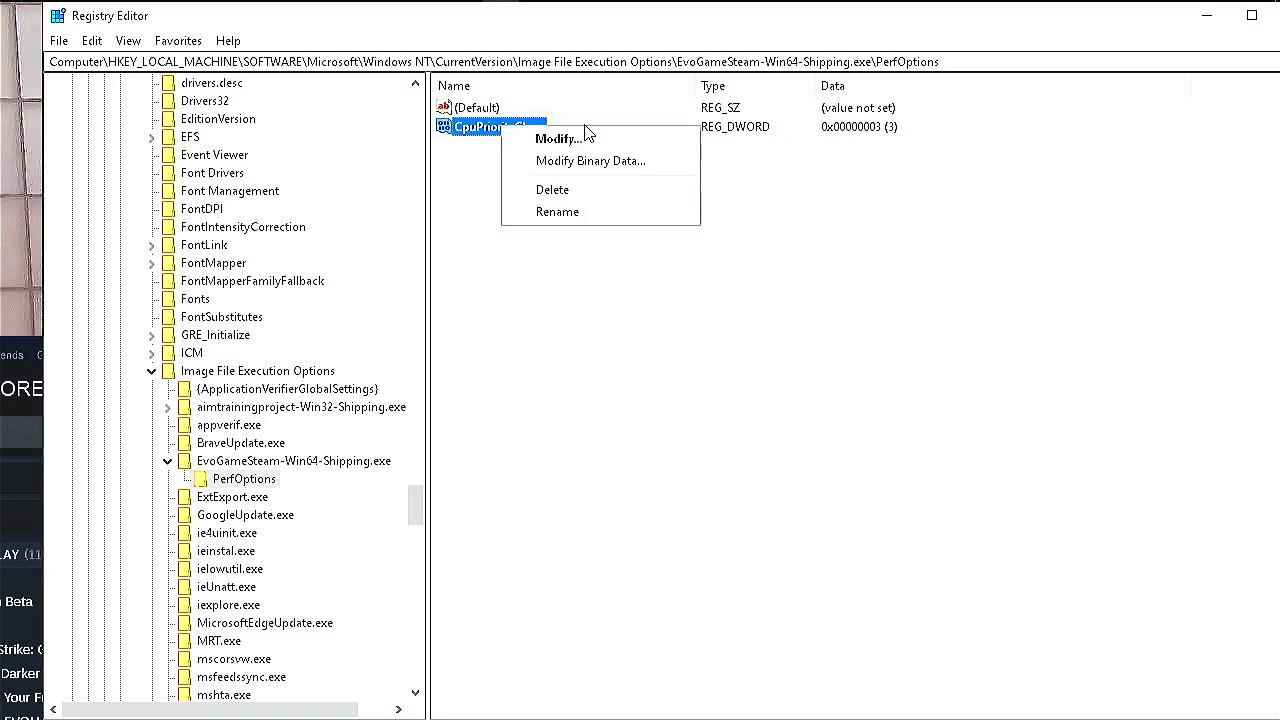
click(640, 162)
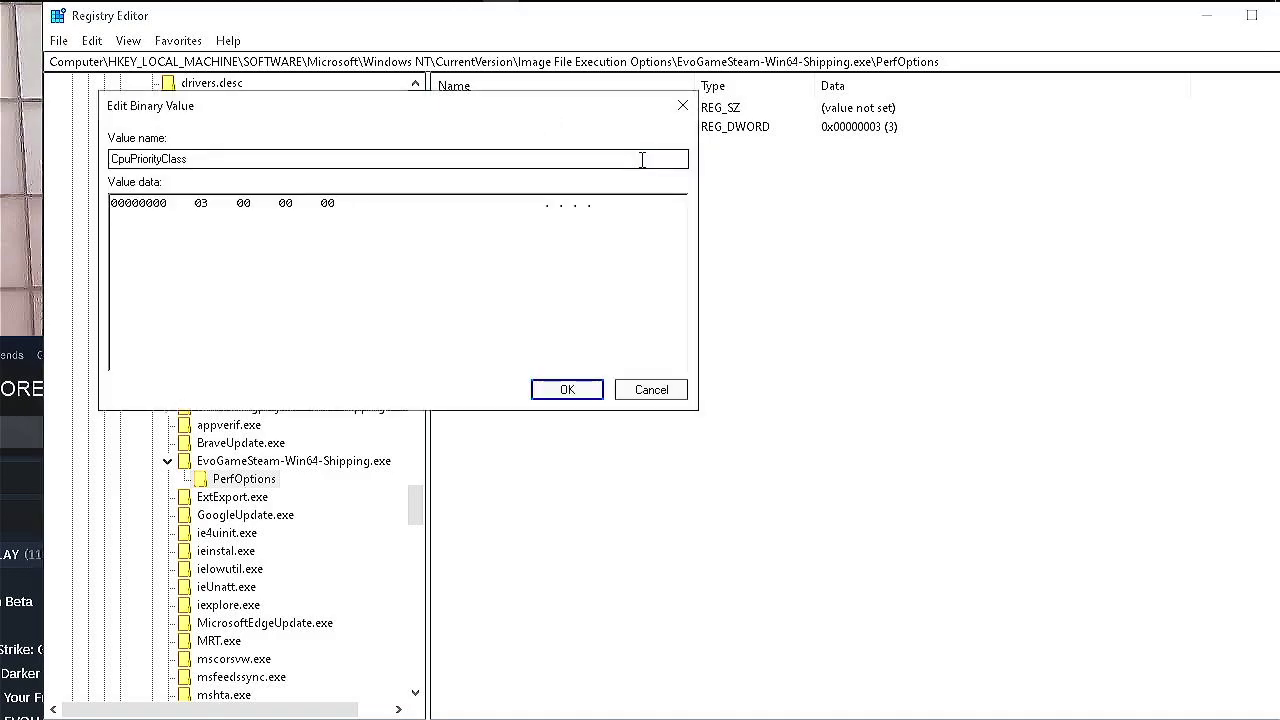
click(651, 389)
right_click(533, 127)
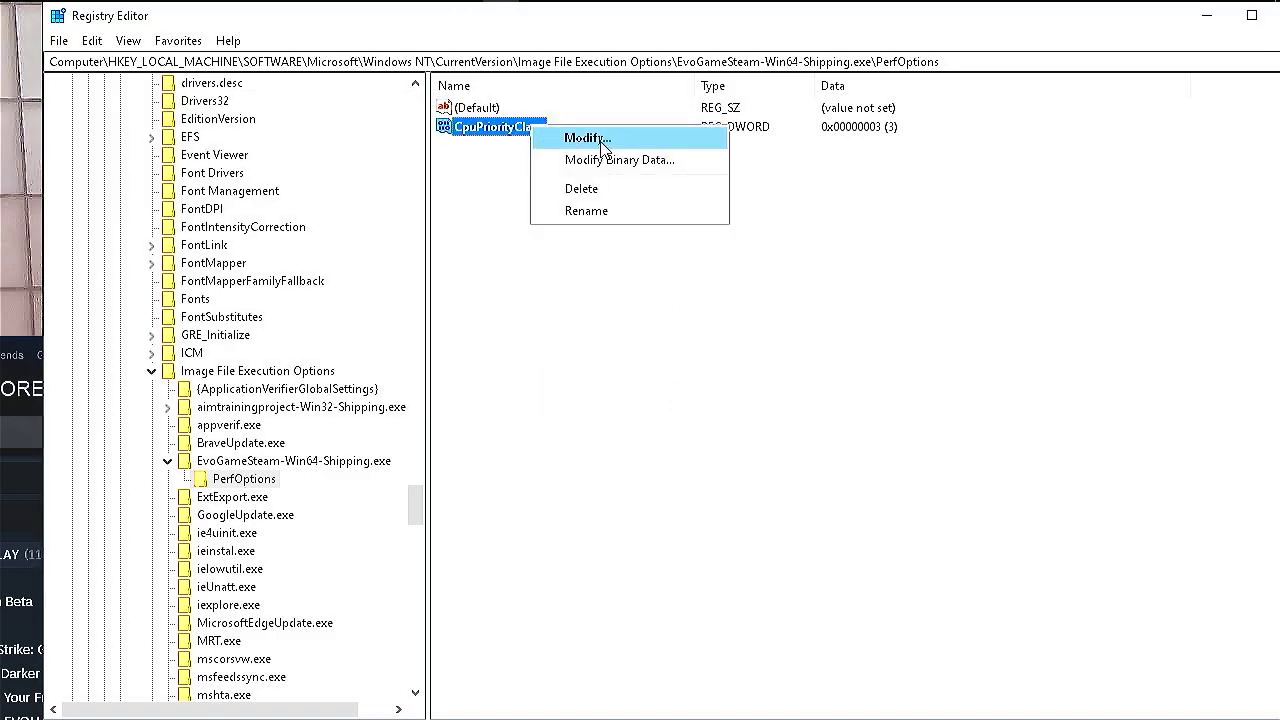
click(588, 138)
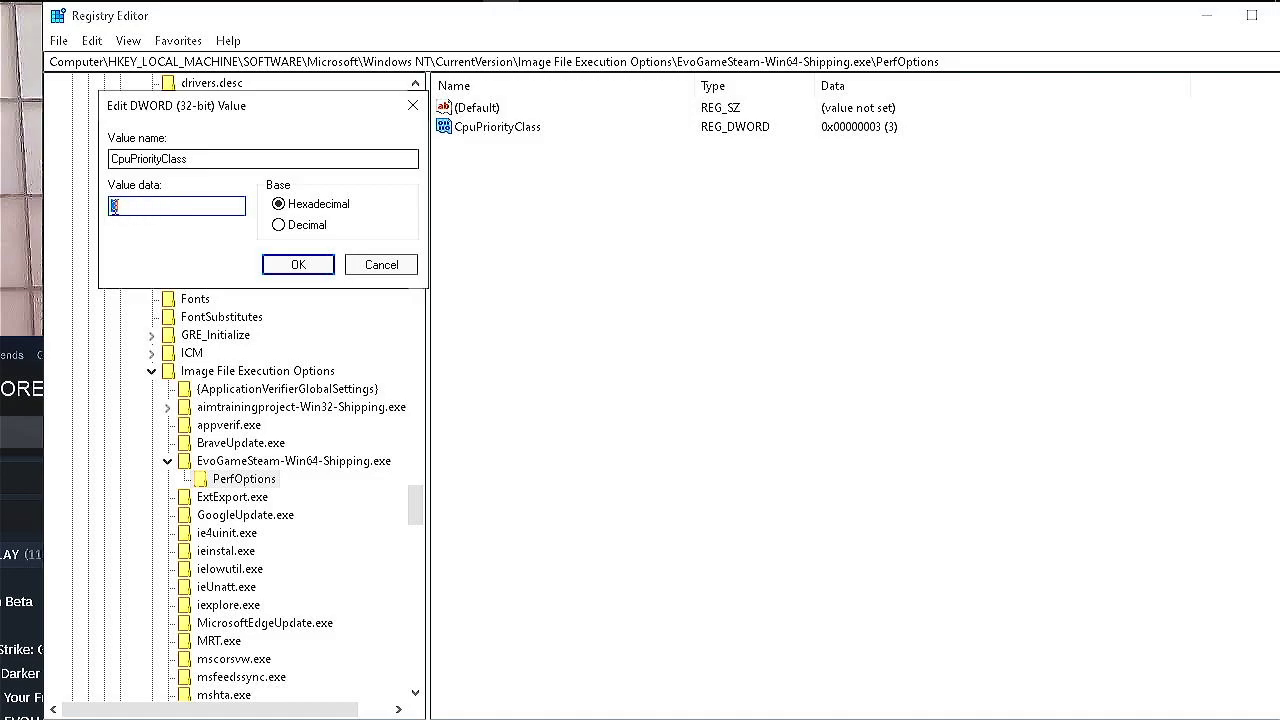
click(395, 265)
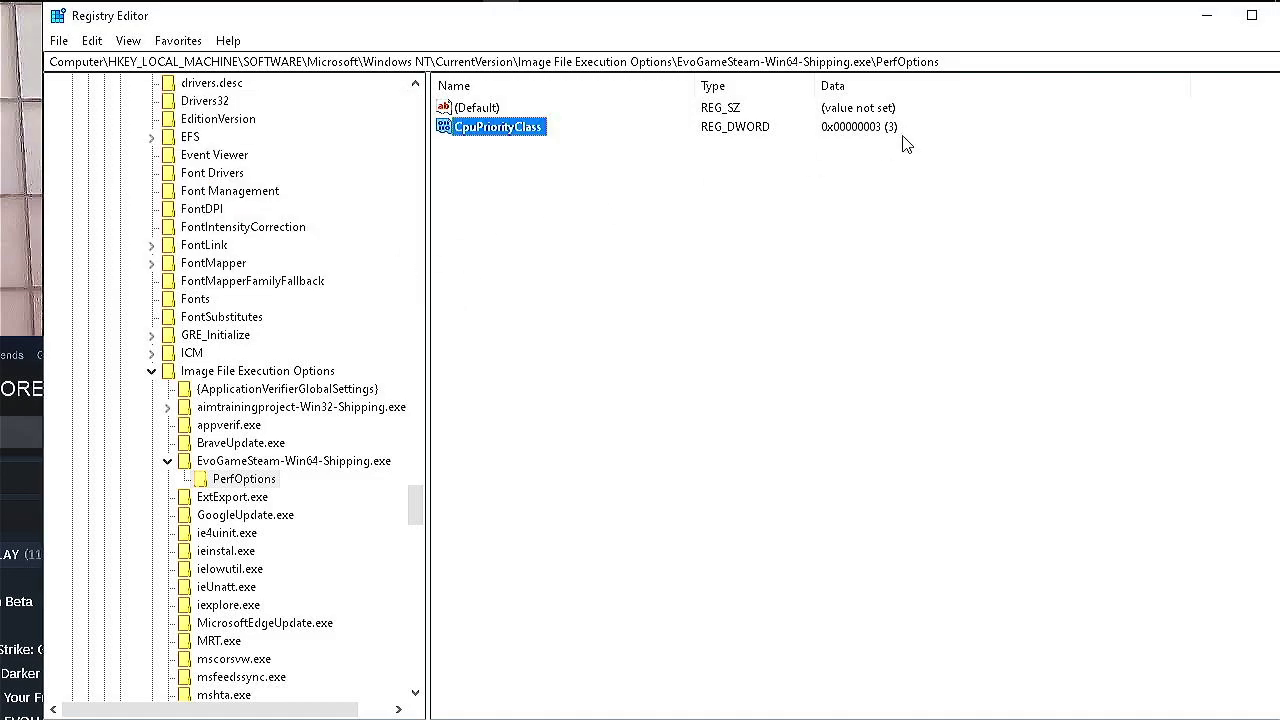
click(881, 135)
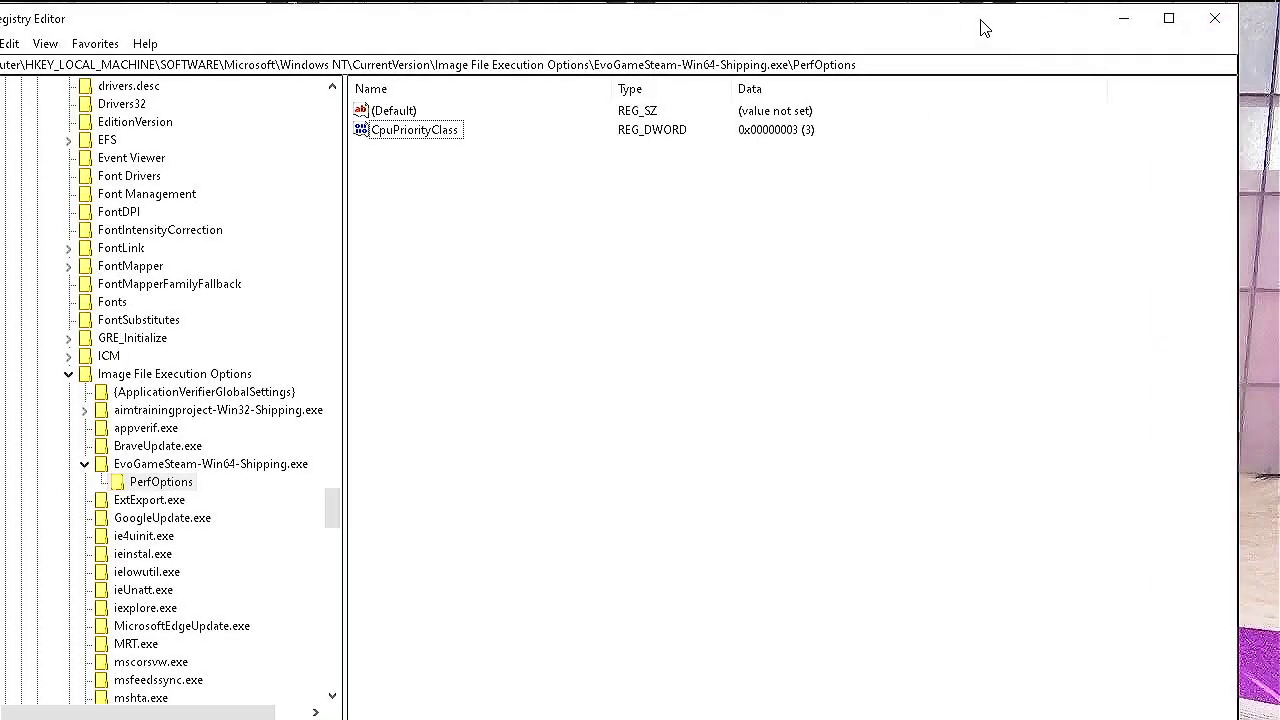
Search Windows for regedit to locate the Registry Editor app, and dismiss the search
key(super)
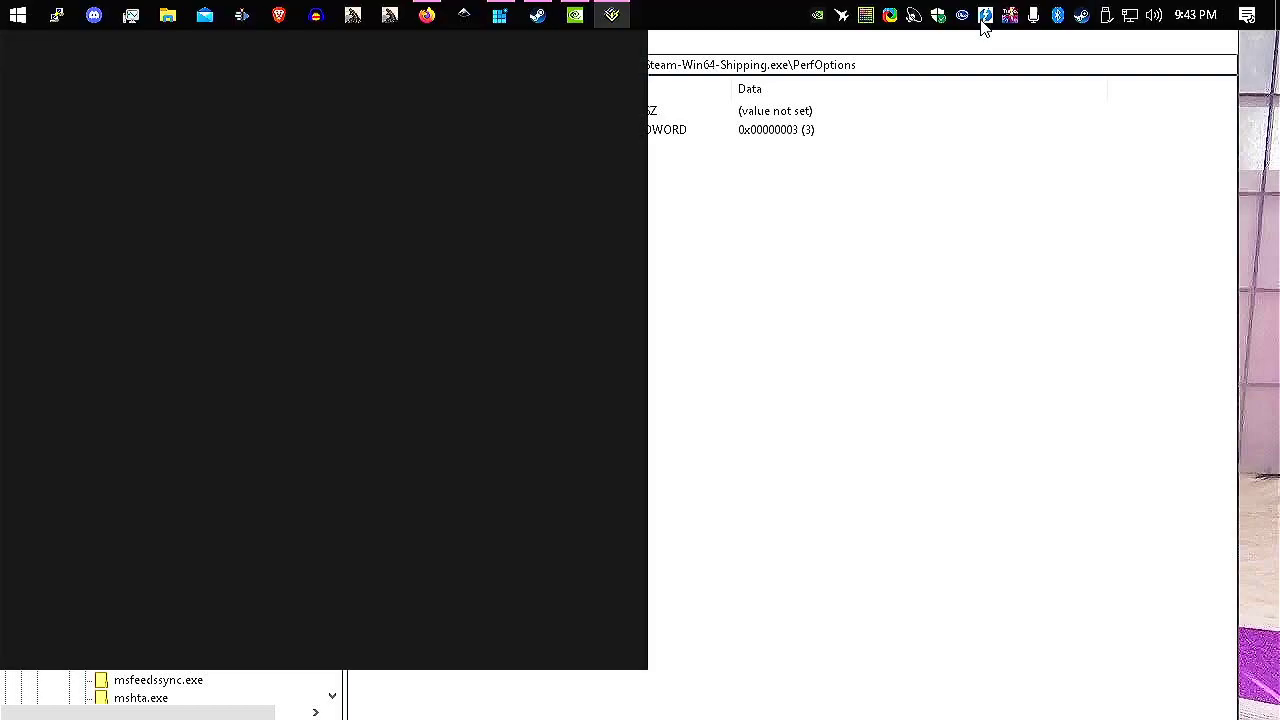
text(regedit)
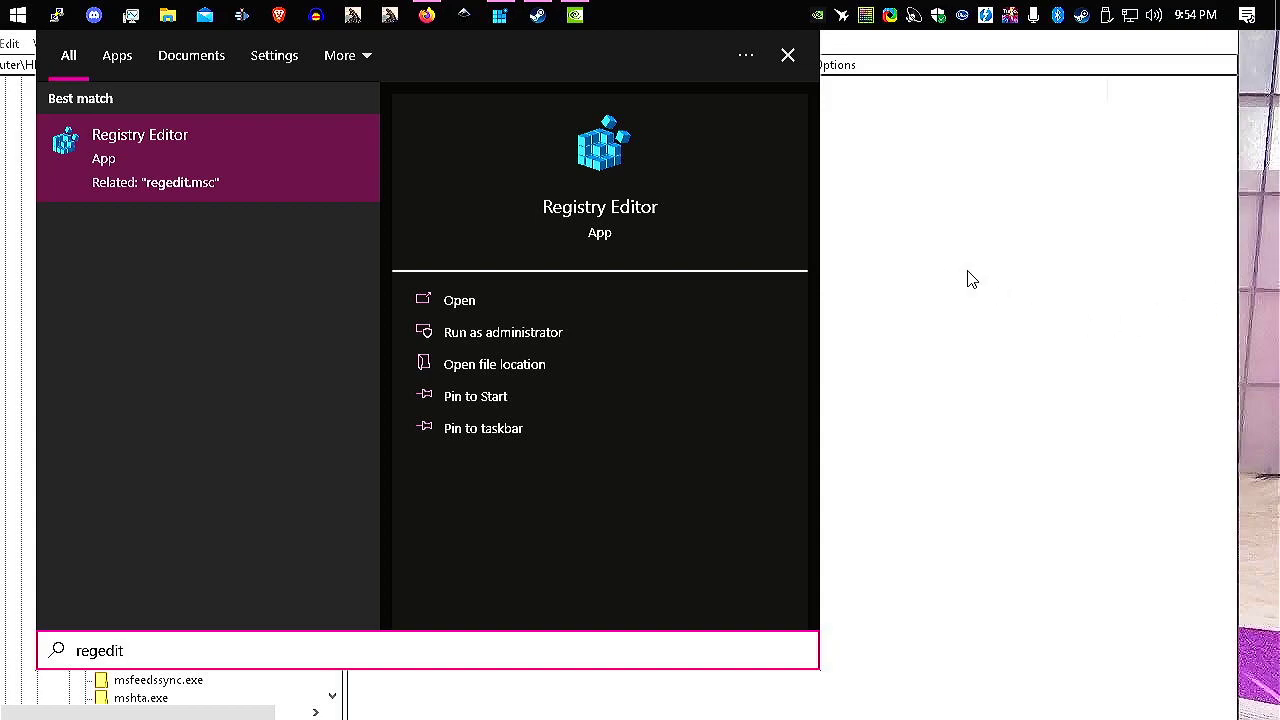
key(Escape)
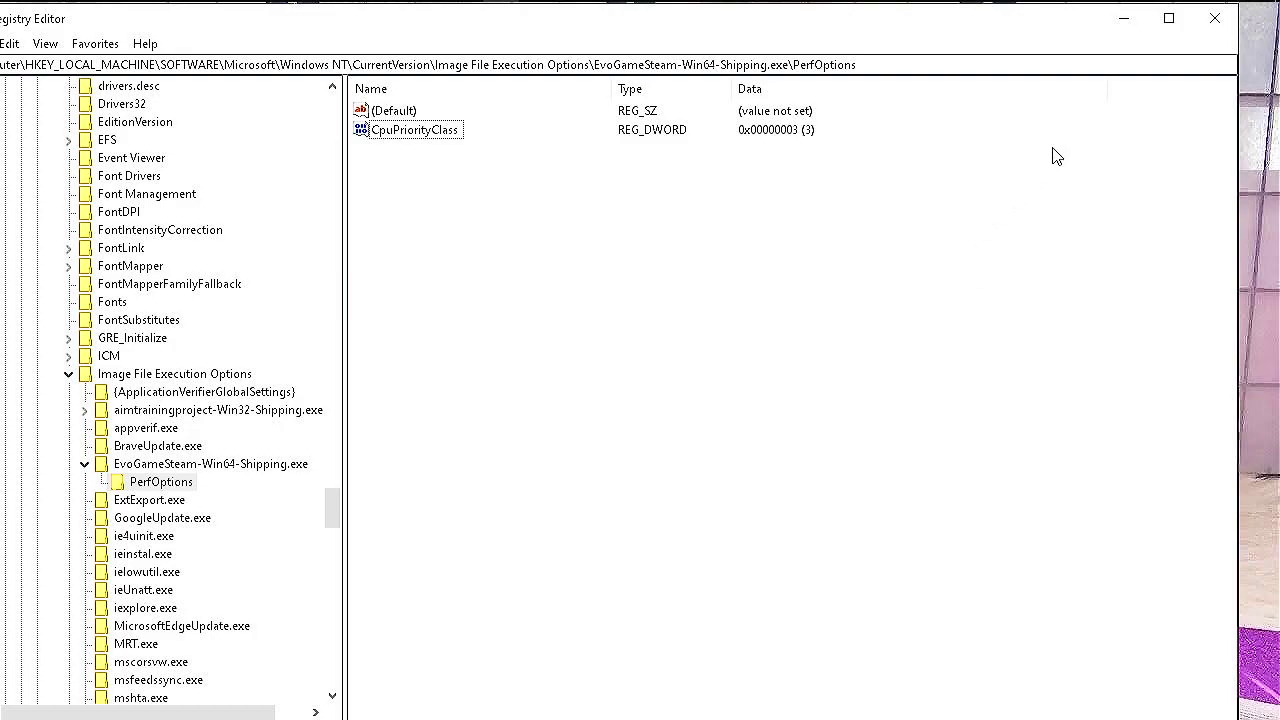
Close the Registry Editor
click(1171, 70)
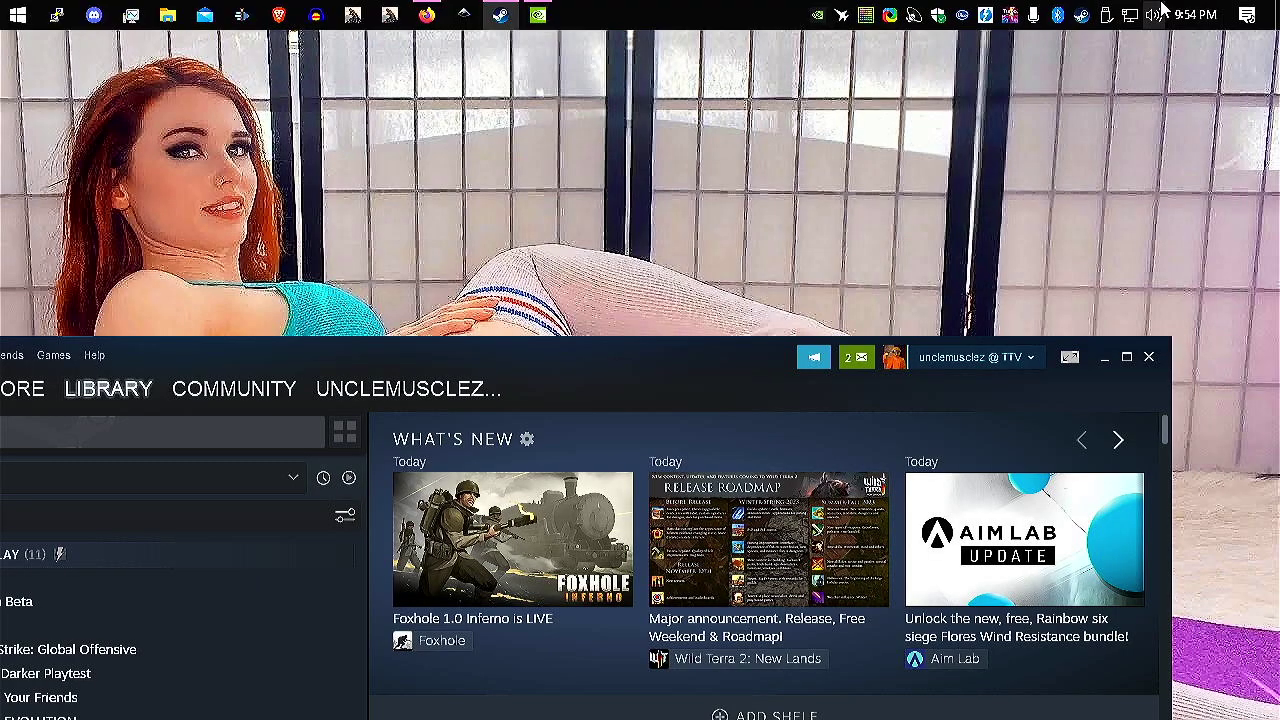
right_click(1084, 16)
click(1058, 28)
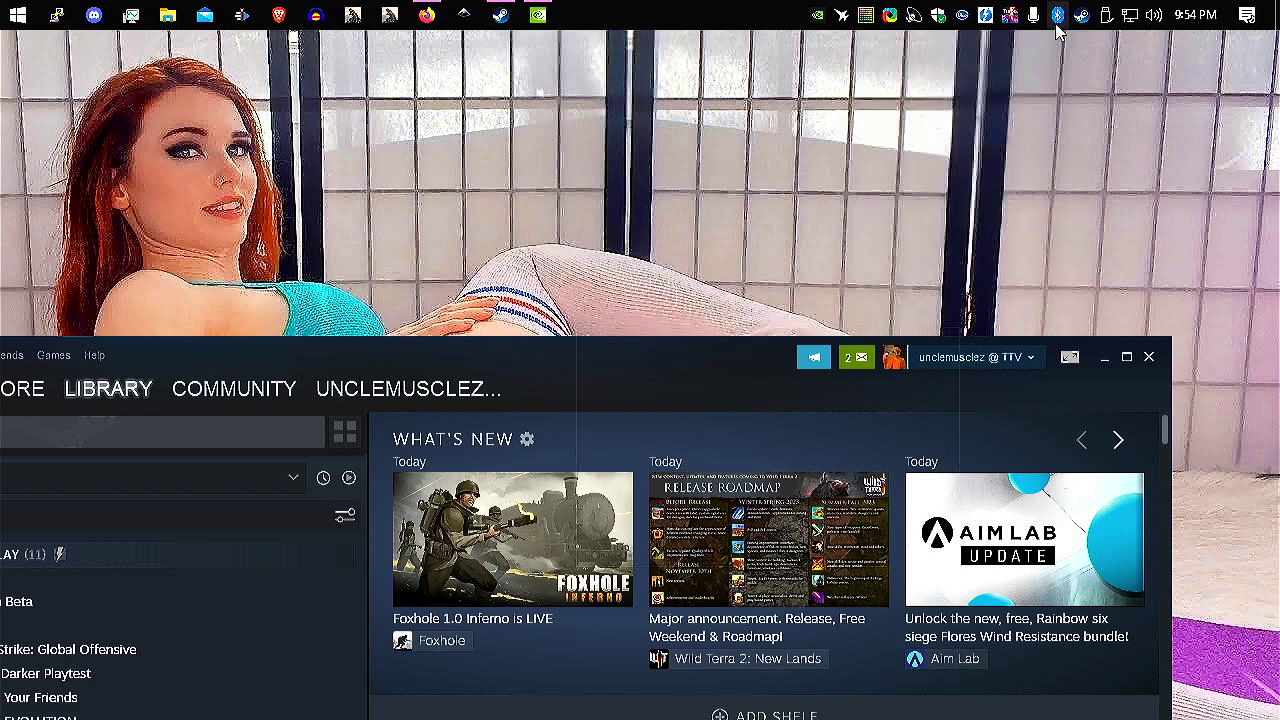